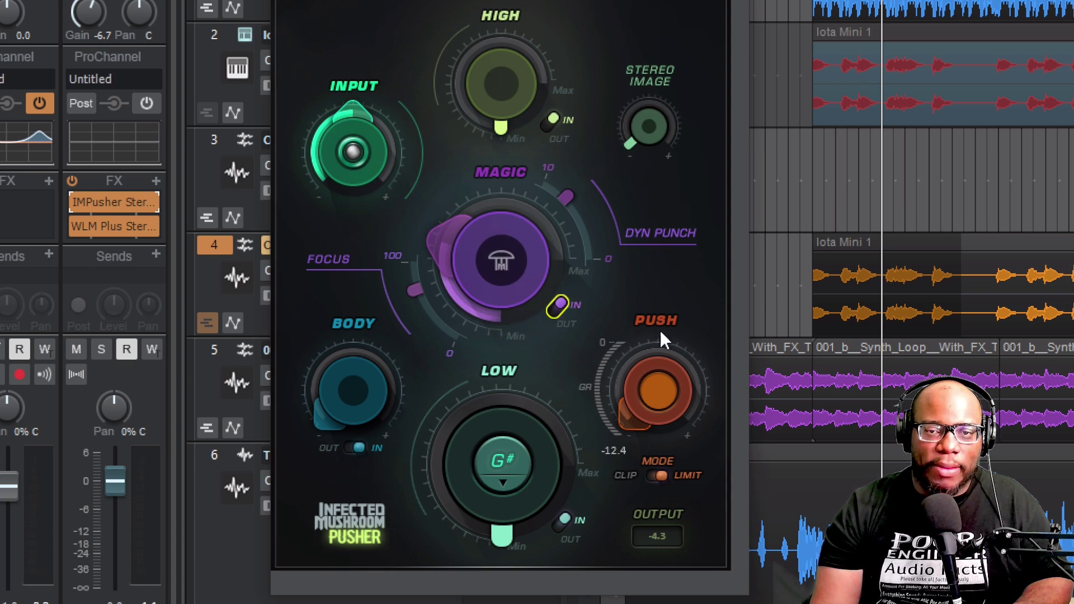
# - Play the track and raise the High amount from minimum to audition it
pyautogui.moveTo(442, 235)
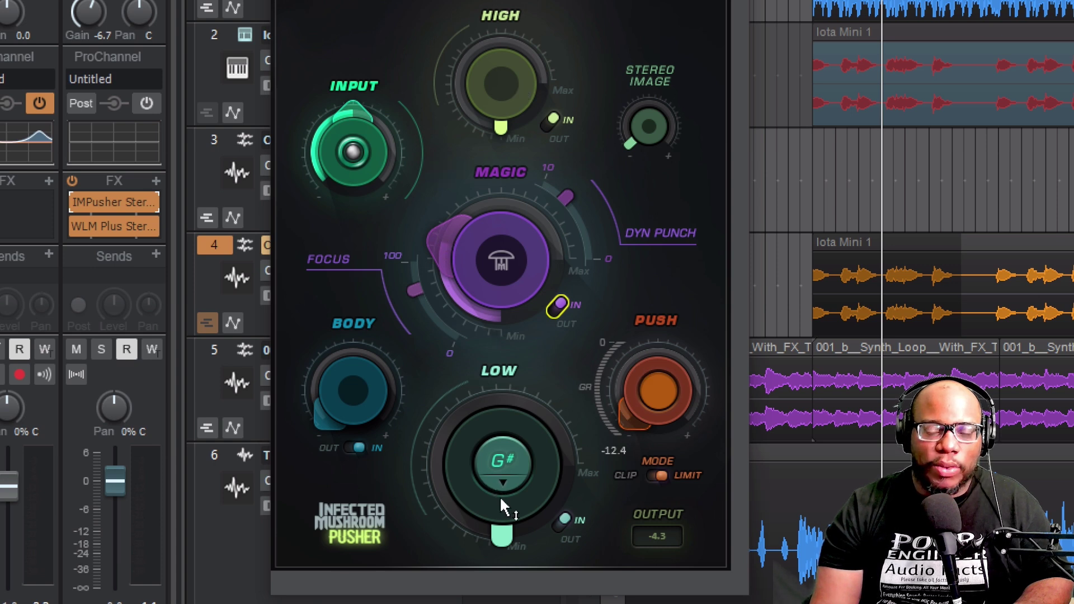
pyautogui.moveTo(511, 100); pyautogui.dragTo(510, 134)
pyautogui.press('space')
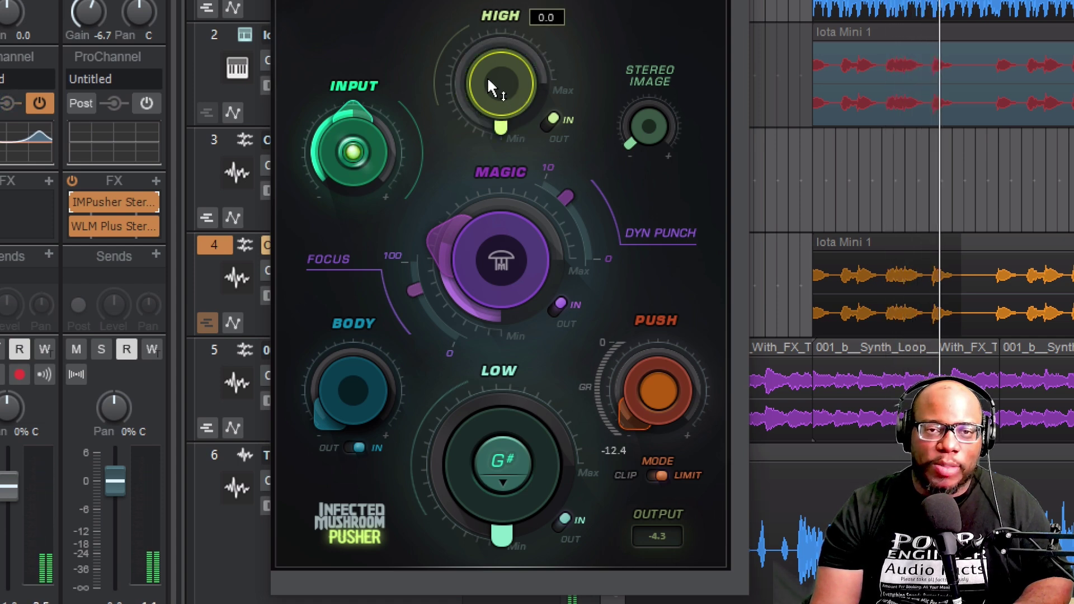
pyautogui.moveTo(498, 112); pyautogui.dragTo(498, 94)
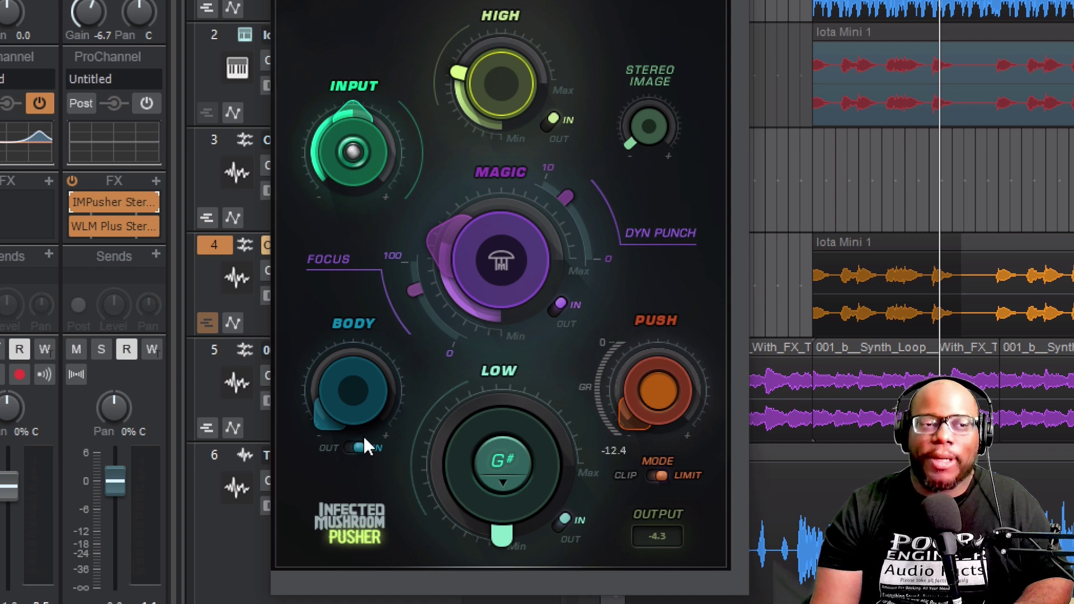
# - Play the track and sweep the Low amount between 0.0 and 20.0, ending at maximum
pyautogui.moveTo(340, 427)
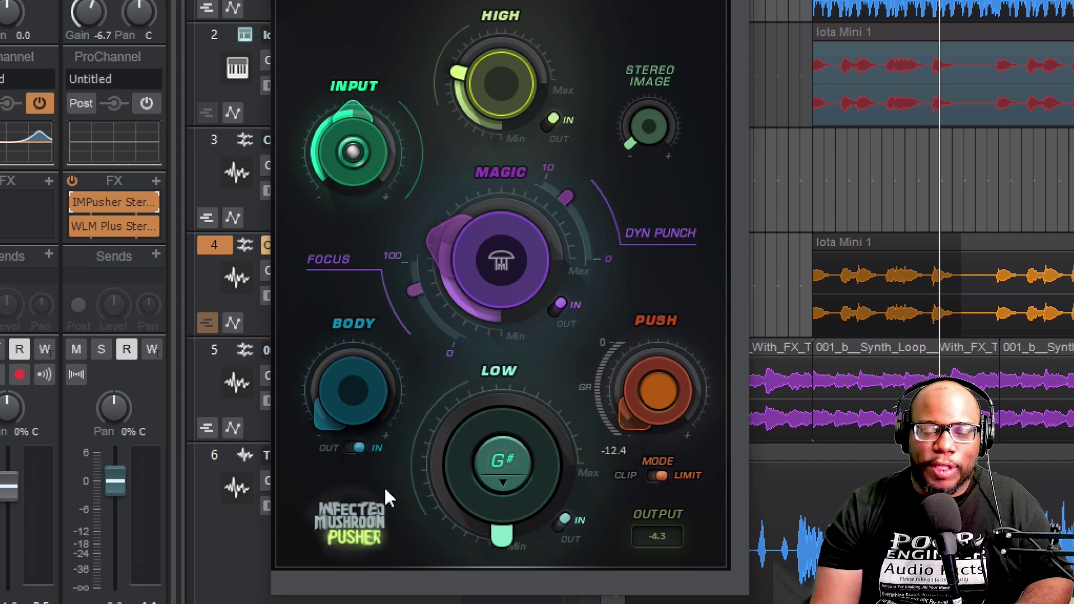
pyautogui.moveTo(477, 506)
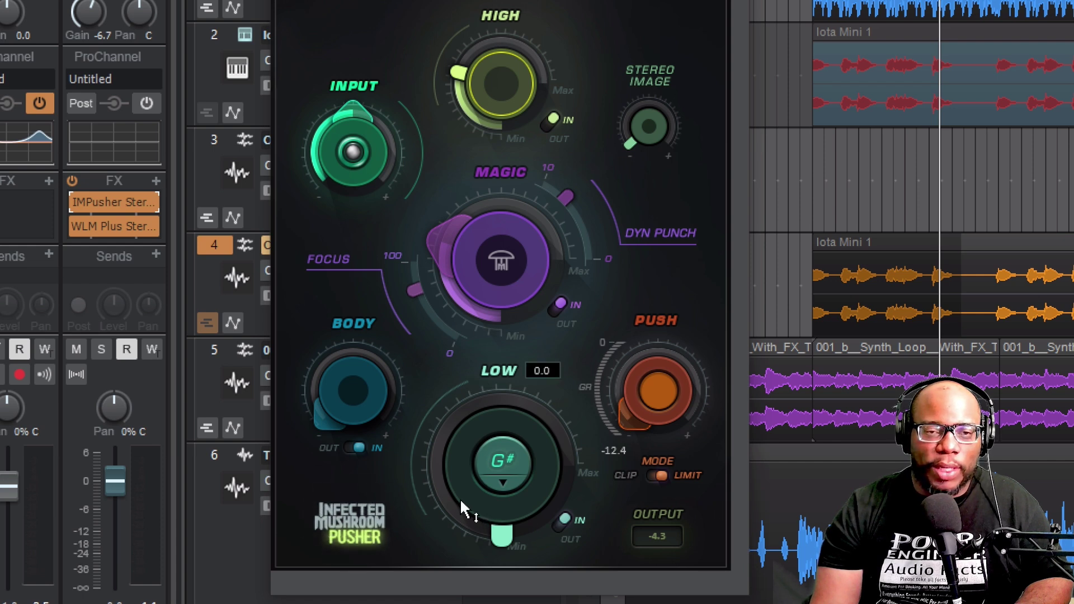
pyautogui.moveTo(404, 415)
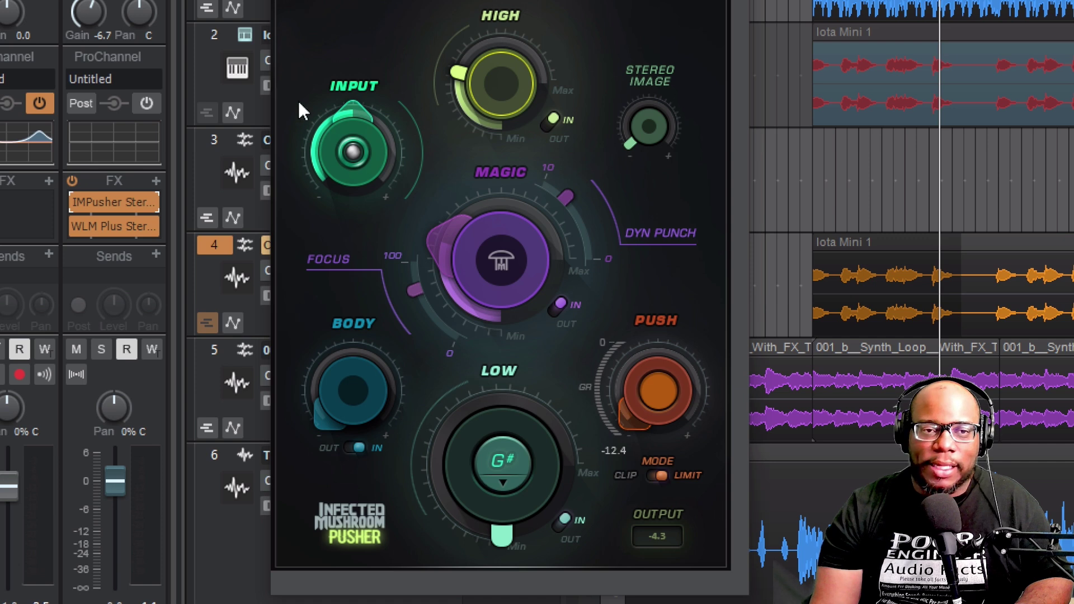
pyautogui.moveTo(511, 517)
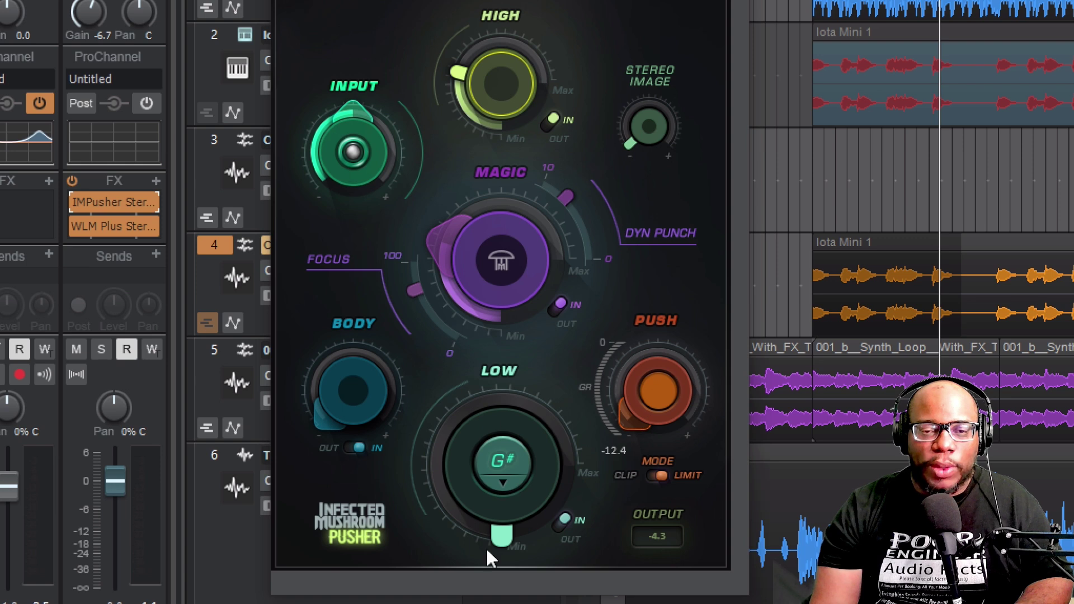
pyautogui.moveTo(502, 534); pyautogui.dragTo(480, 398)
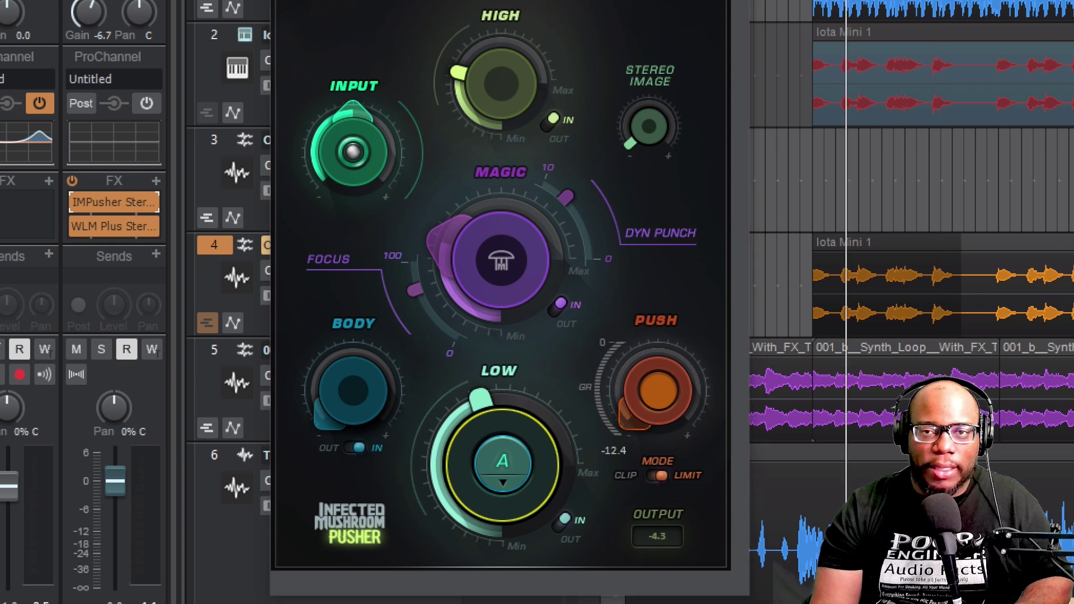
pyautogui.press('space')
pyautogui.moveTo(487, 399); pyautogui.dragTo(572, 466)
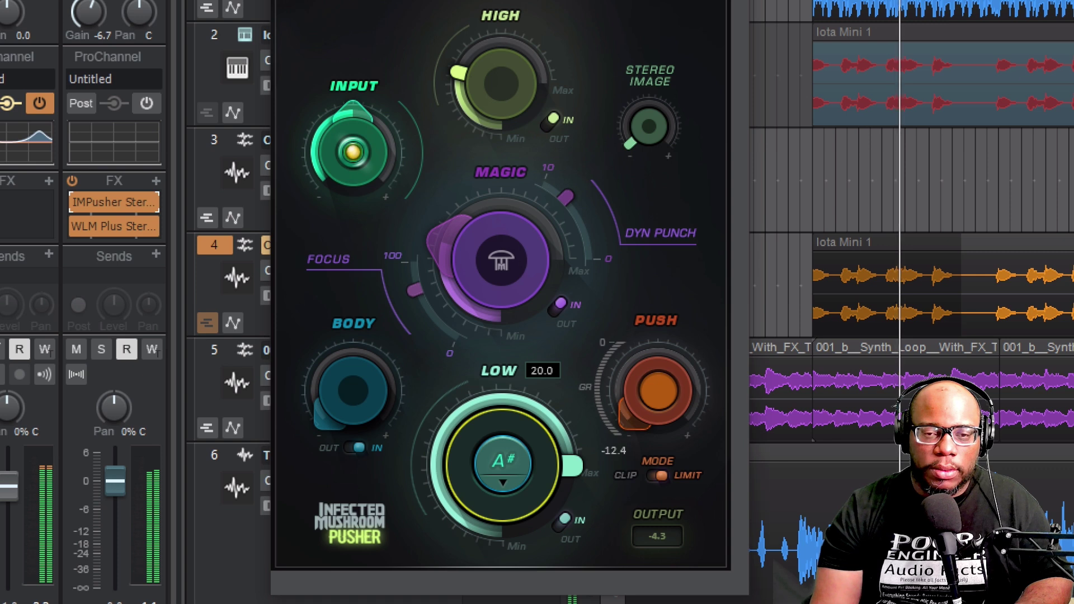
pyautogui.moveTo(572, 465); pyautogui.dragTo(502, 535)
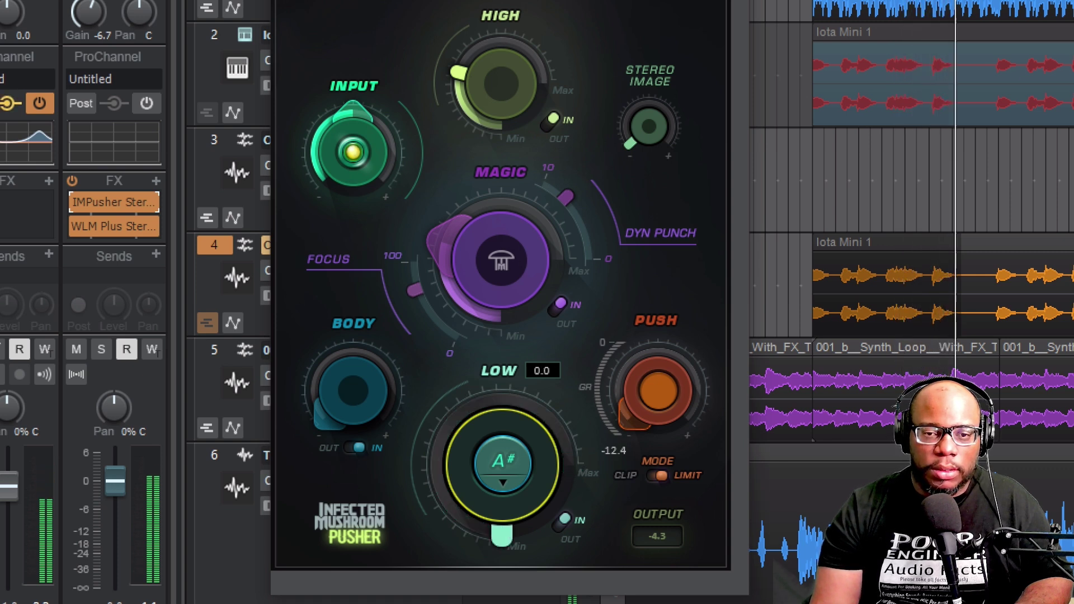
pyautogui.moveTo(501, 534); pyautogui.dragTo(526, 529)
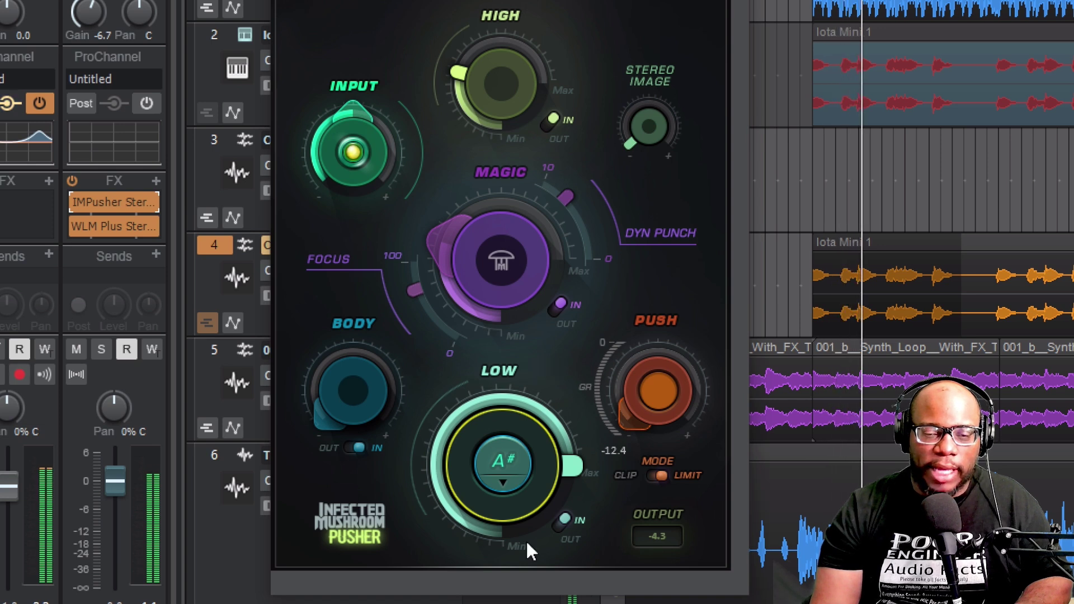
# - Set the Low frequency to G# - 52Hz and the Low amount to 14.3, and audition the result in playback
pyautogui.click(503, 482)
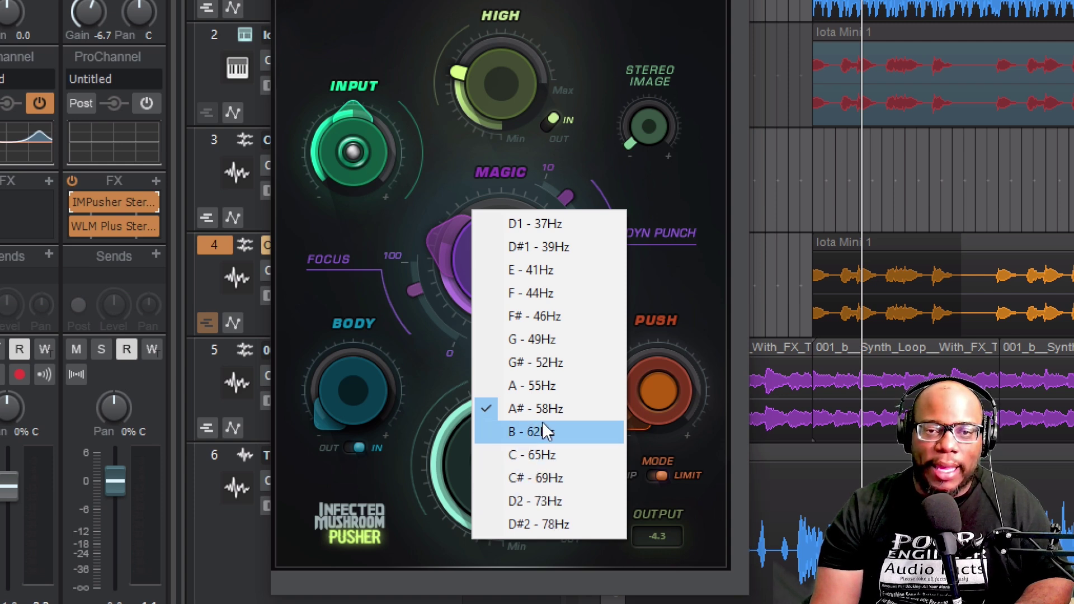
pyautogui.click(542, 362)
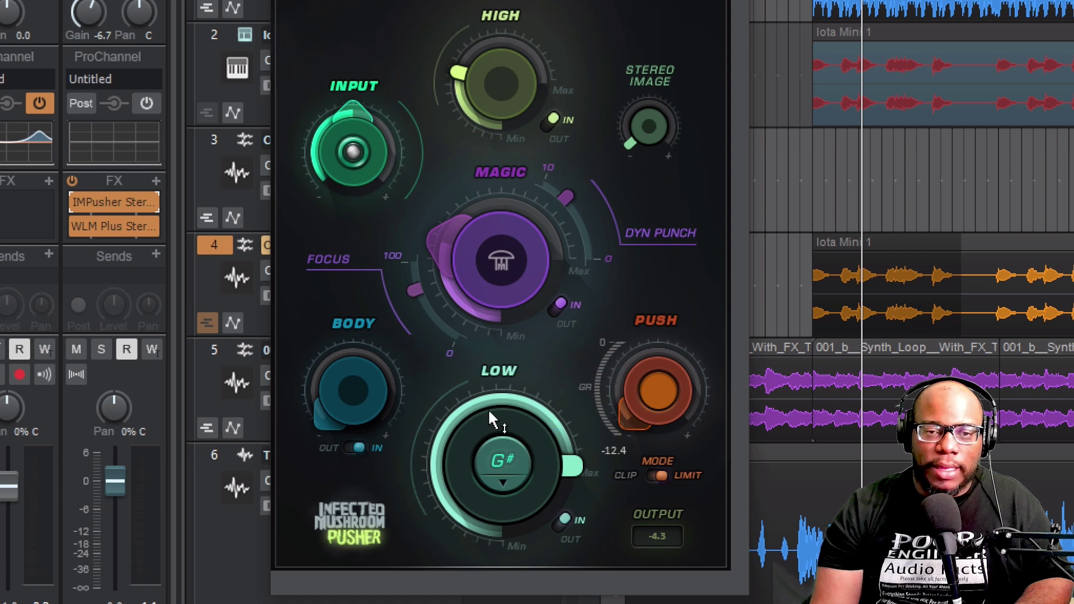
pyautogui.moveTo(475, 427); pyautogui.dragTo(472, 414)
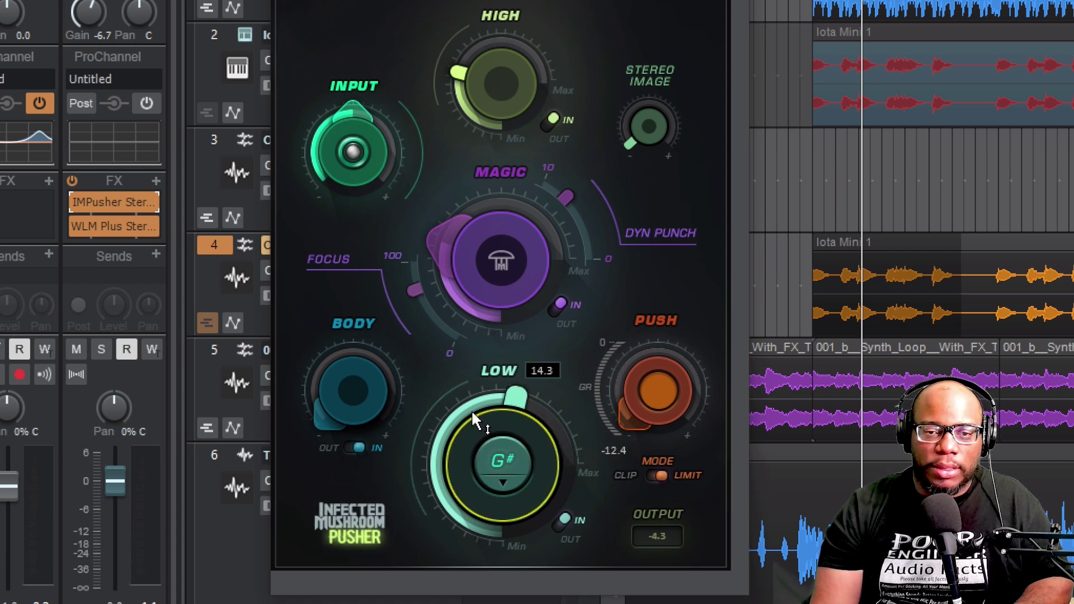
pyautogui.press('space')
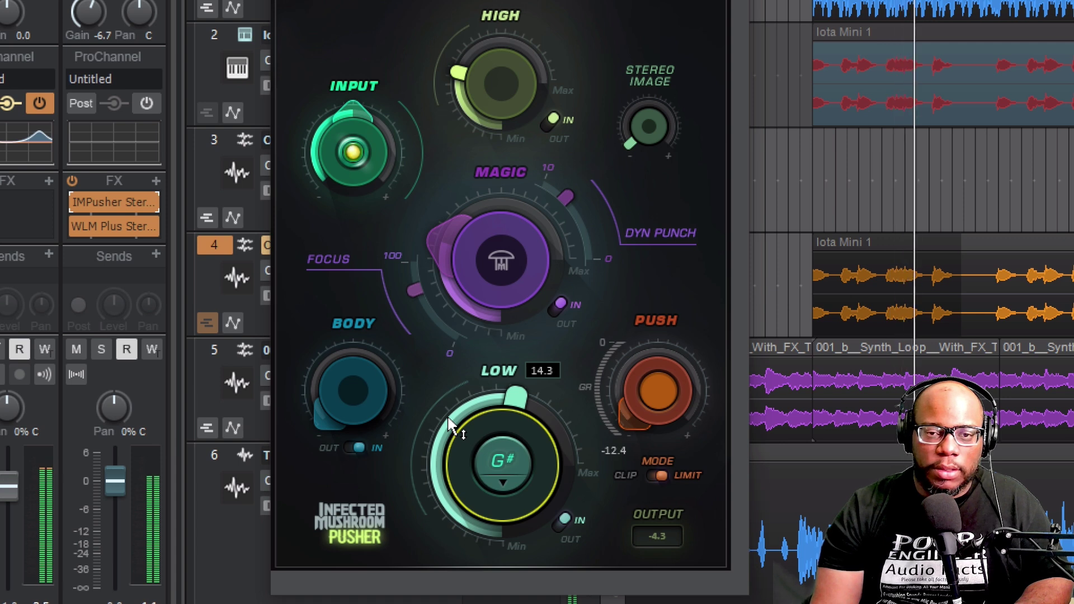
pyautogui.press('space')
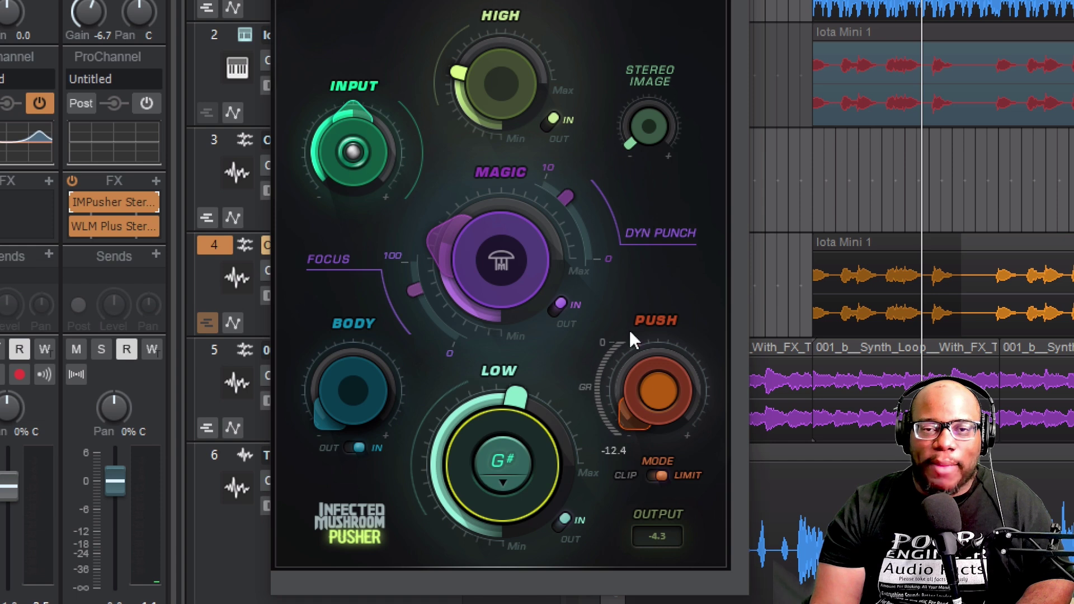
# - Reset the Low, High and Magic amounts to minimum, keeping Stereo Image at its minimum
pyautogui.moveTo(650, 134)
pyautogui.mouseDown()
pyautogui.moveTo(650, 65)
pyautogui.moveTo(650, 125)
pyautogui.mouseUp()
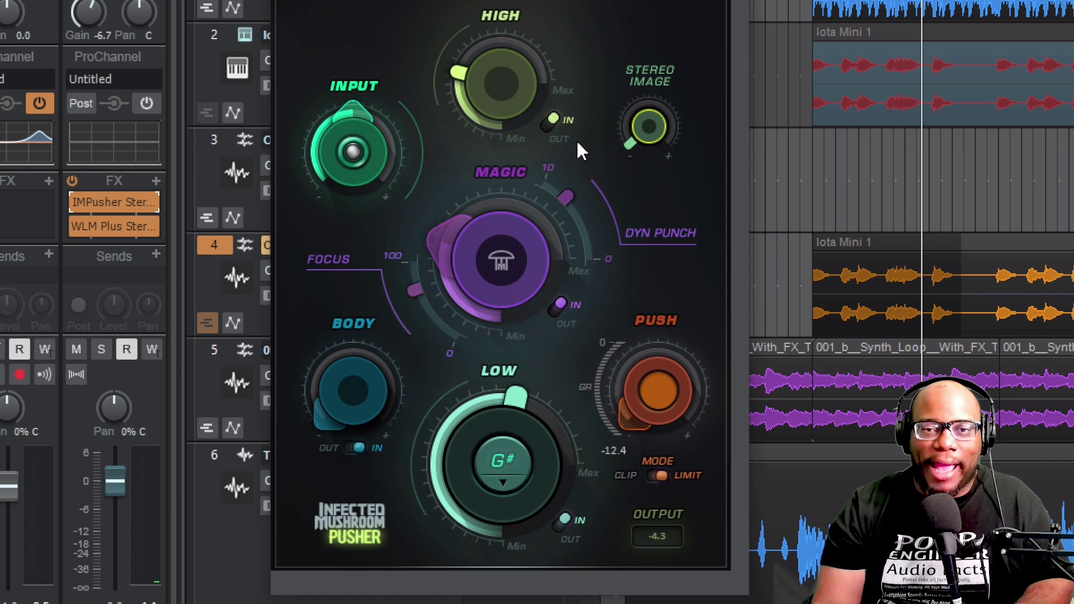
pyautogui.moveTo(649, 126)
pyautogui.mouseDown()
pyautogui.moveTo(649, 76)
pyautogui.moveTo(649, 120)
pyautogui.mouseUp()
pyautogui.moveTo(494, 420); pyautogui.dragTo(495, 500)
pyautogui.moveTo(486, 80); pyautogui.dragTo(486, 140)
pyautogui.moveTo(438, 286); pyautogui.dragTo(438, 330)
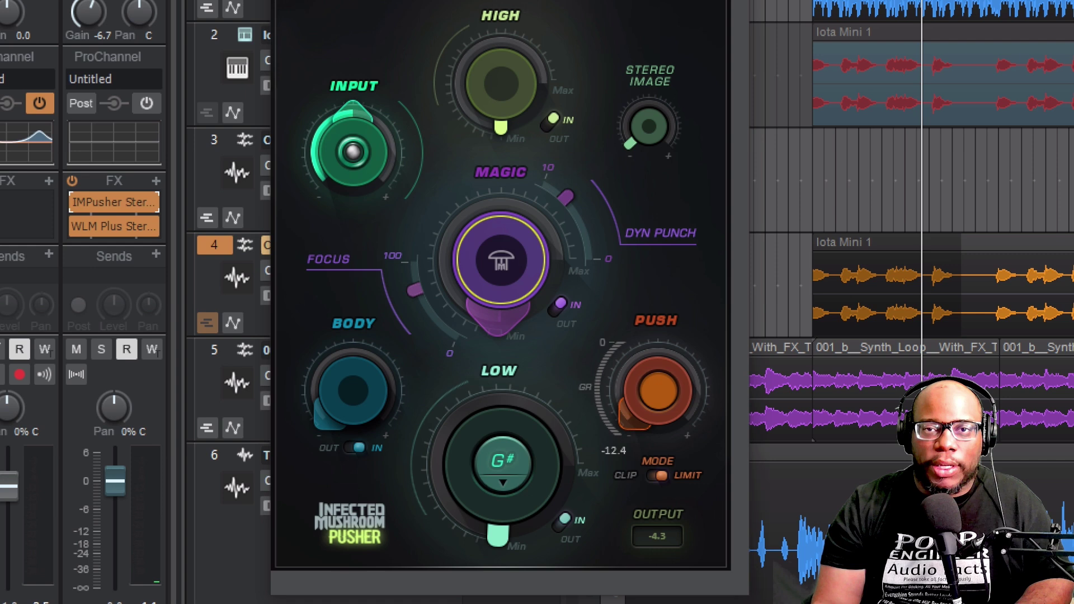
# - Play the track and sweep Stereo Image up to 20.0 and back to minimum
pyautogui.press('space')
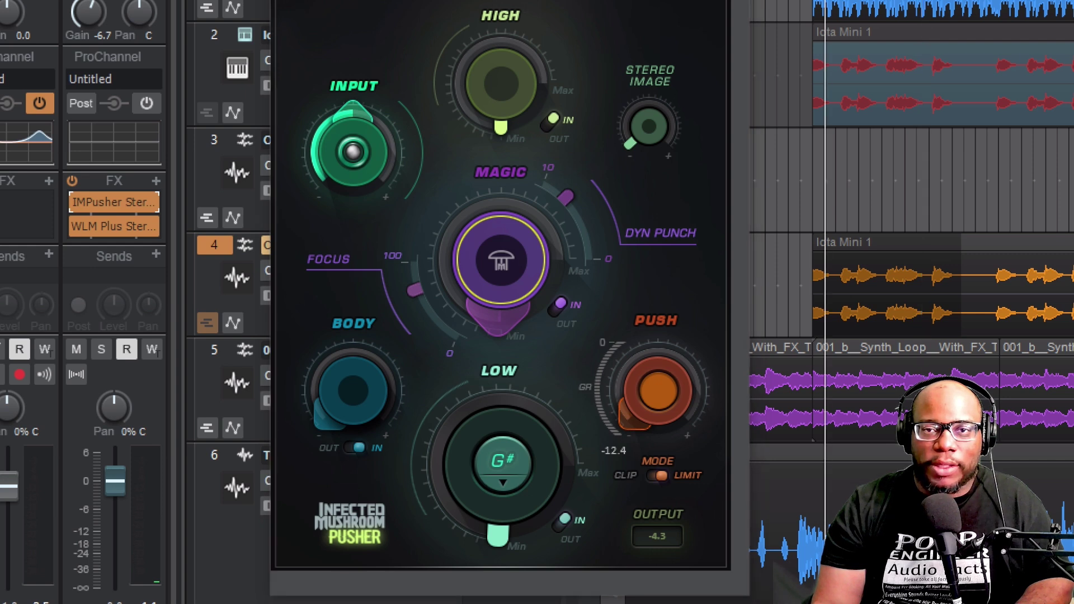
pyautogui.moveTo(648, 127)
pyautogui.moveTo(647, 126); pyautogui.dragTo(648, 91)
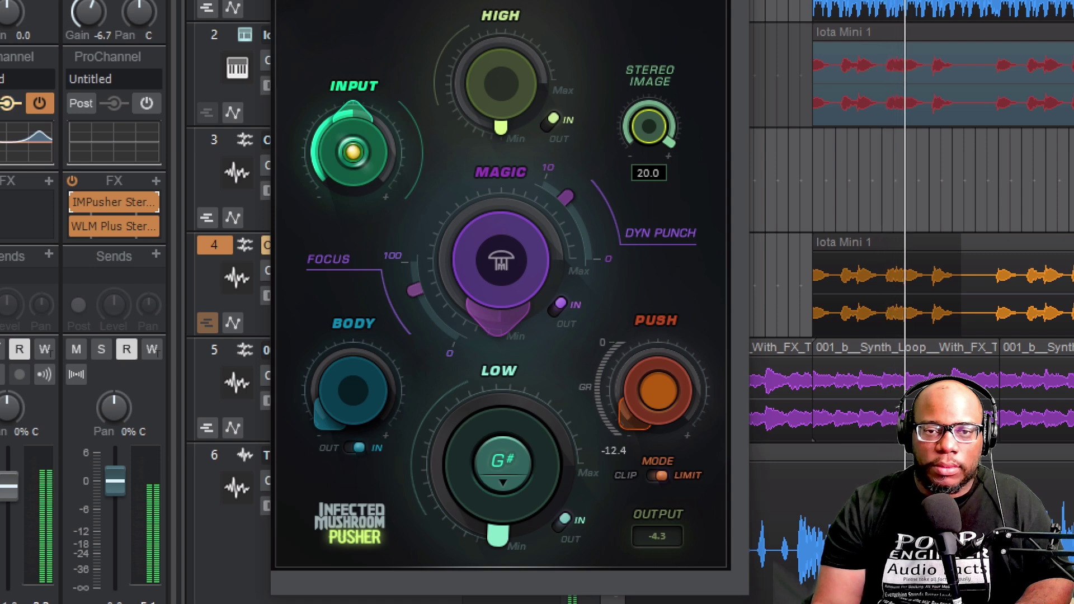
pyautogui.moveTo(648, 92); pyautogui.dragTo(648, 127)
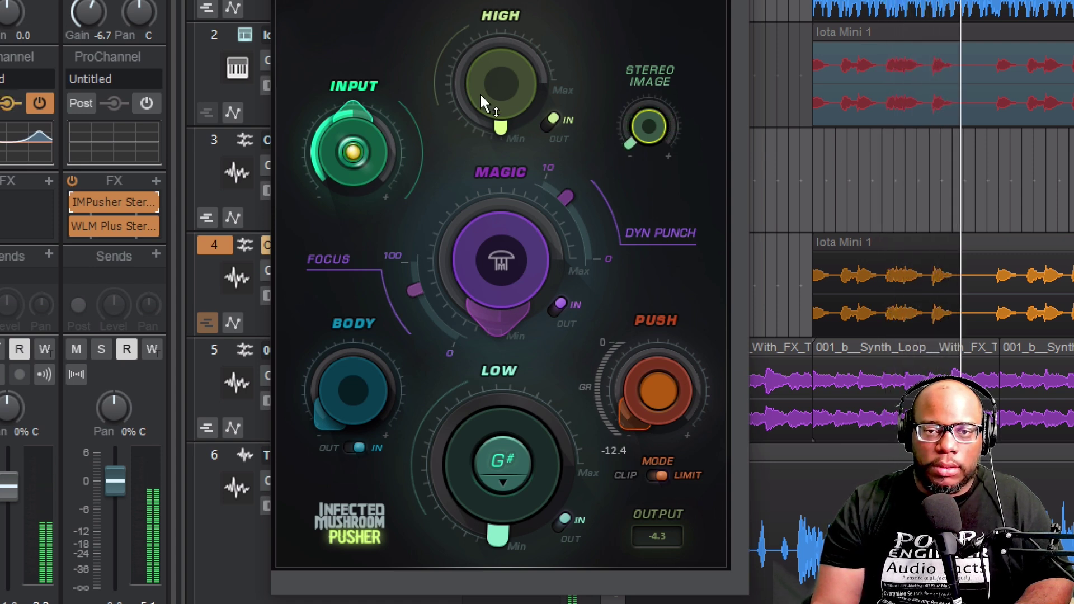
# - Raise the High amount to roughly a third of its range and audition Stereo Image in playback, leaving it at 0.0
pyautogui.moveTo(499, 107); pyautogui.dragTo(499, 84)
pyautogui.moveTo(660, 141)
pyautogui.mouseDown()
pyautogui.moveTo(660, 116)
pyautogui.moveTo(656, 148)
pyautogui.mouseUp()
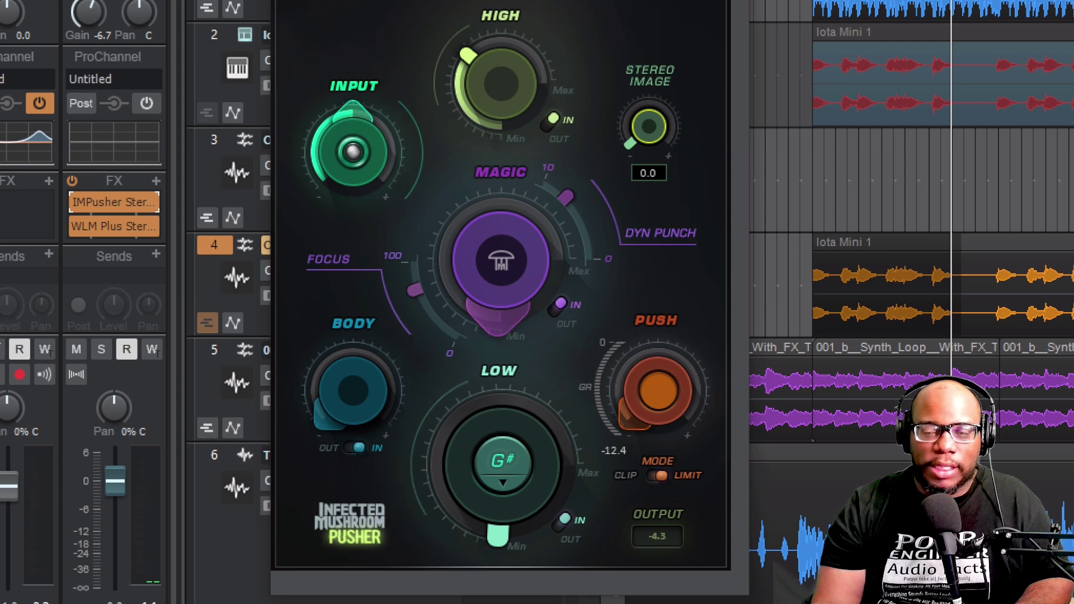
pyautogui.press('space')
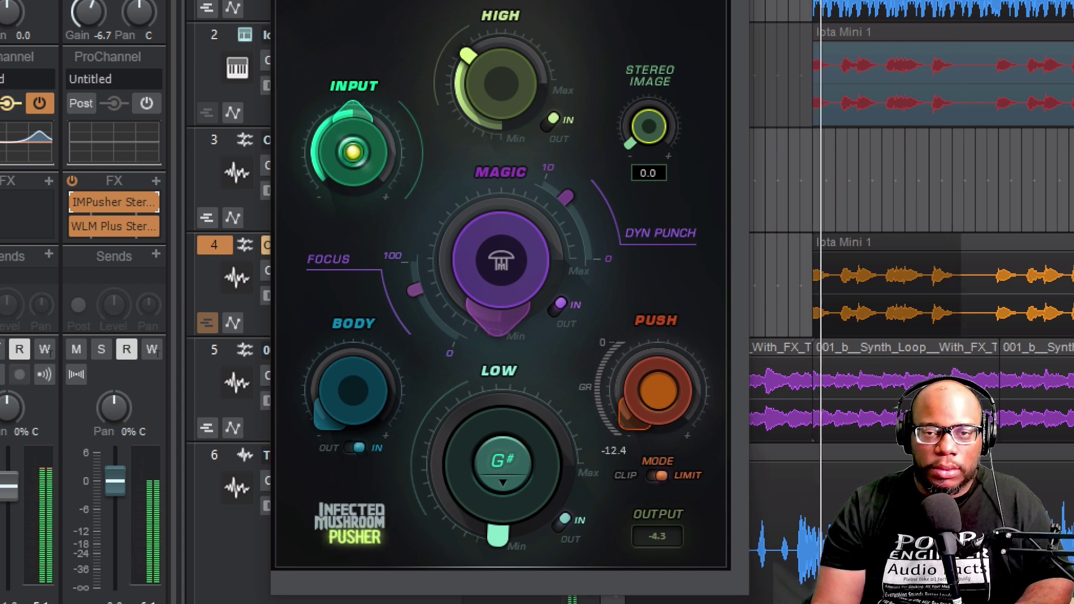
pyautogui.moveTo(649, 127); pyautogui.dragTo(649, 151)
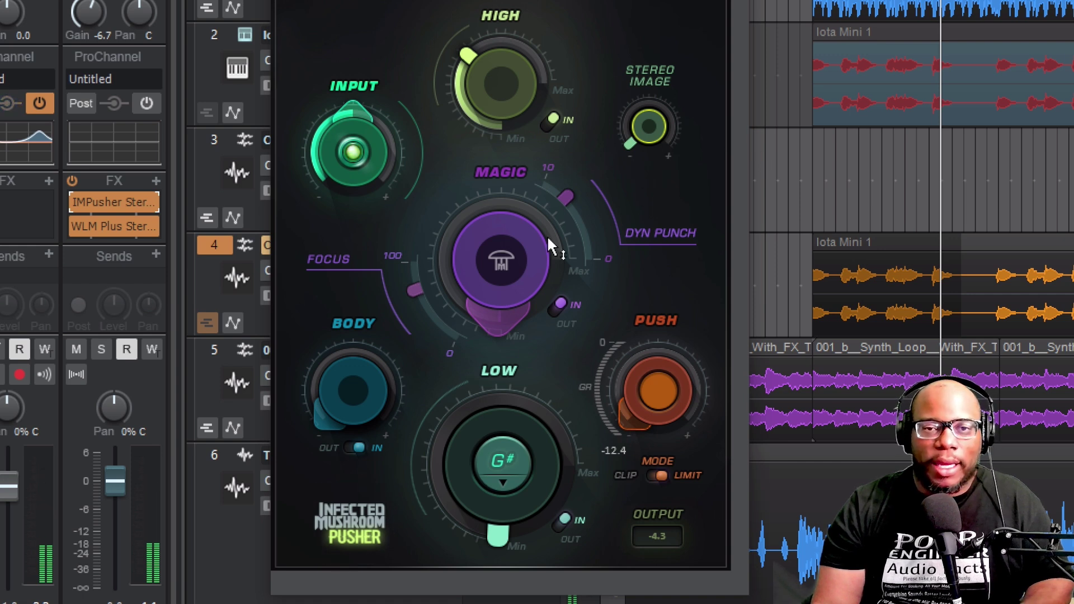
pyautogui.press('space')
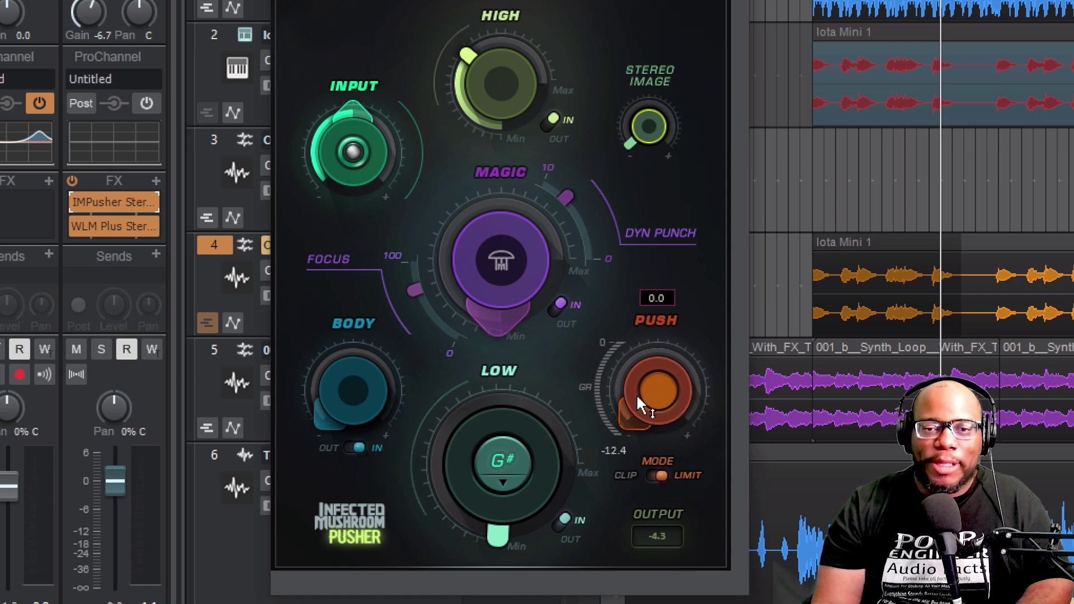
# - Toggle the Push mode to Clip and back to Limit, and raise Push to 7.8
pyautogui.click(658, 476)
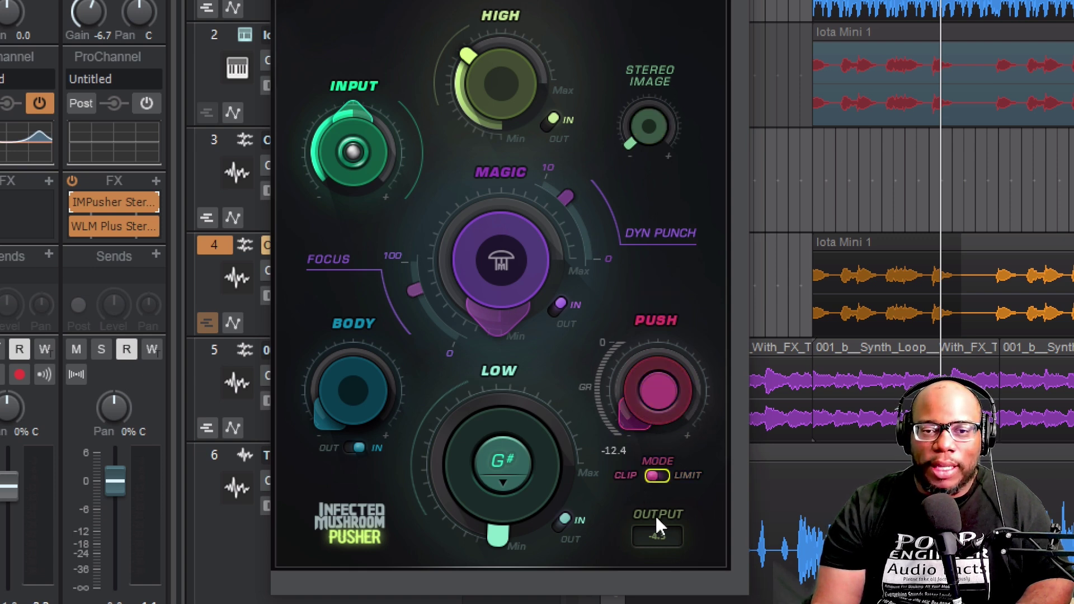
pyautogui.click(660, 476)
pyautogui.moveTo(647, 437); pyautogui.dragTo(648, 388)
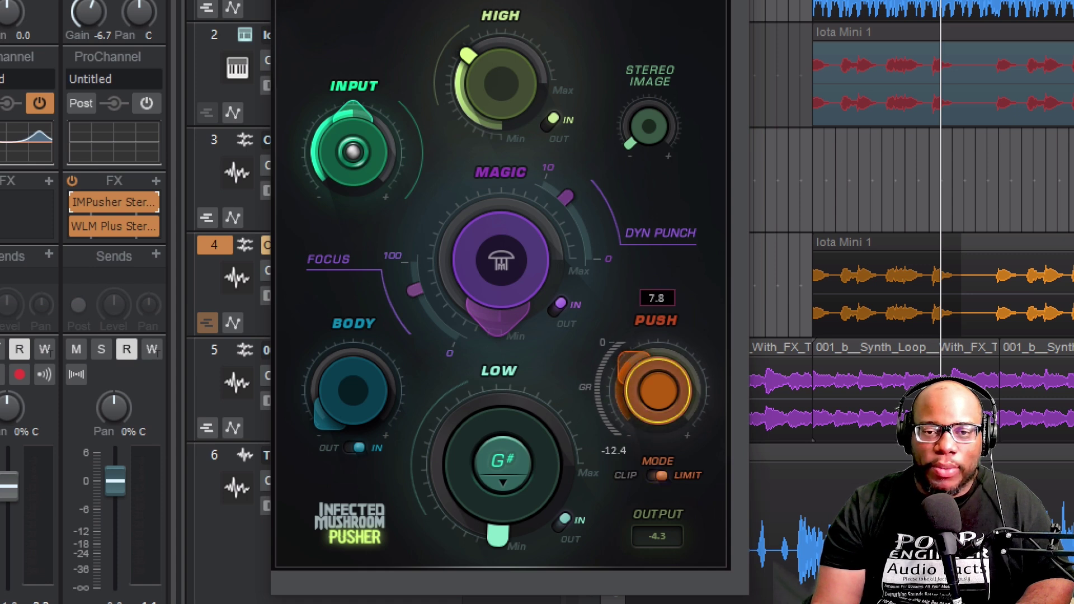
# - Switch the Push mode between Clip and Limit to compare them, ending on Limit
pyautogui.click(644, 475)
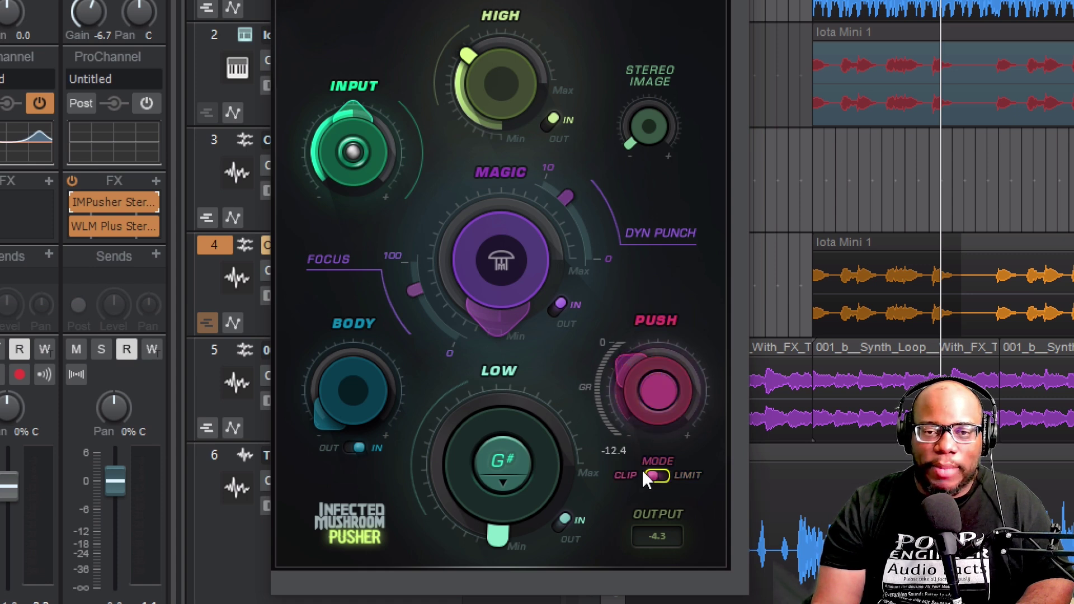
pyautogui.moveTo(638, 383); pyautogui.dragTo(638, 384)
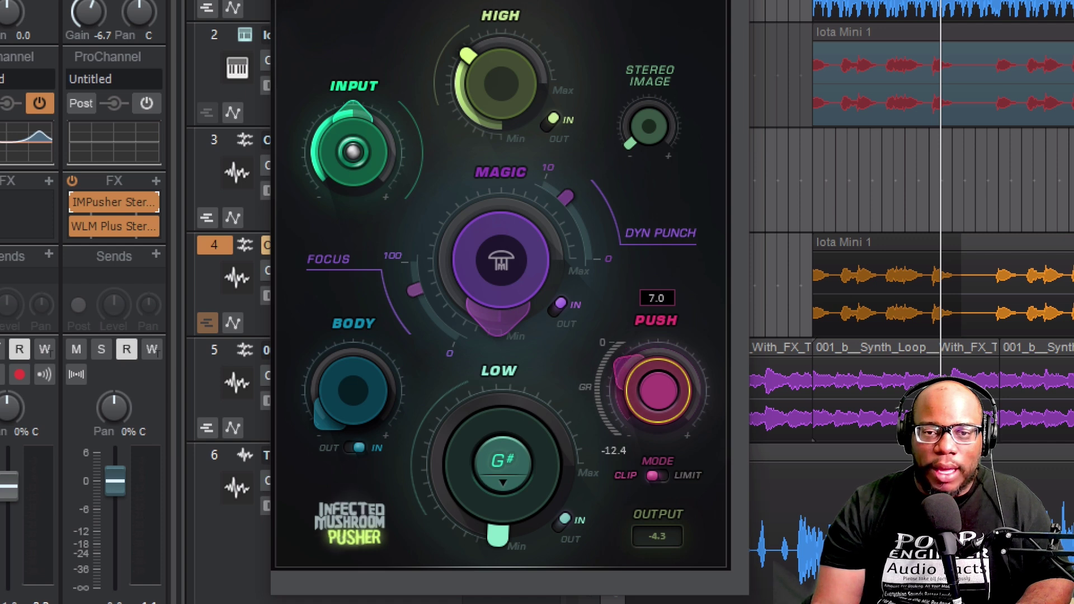
pyautogui.click(649, 476)
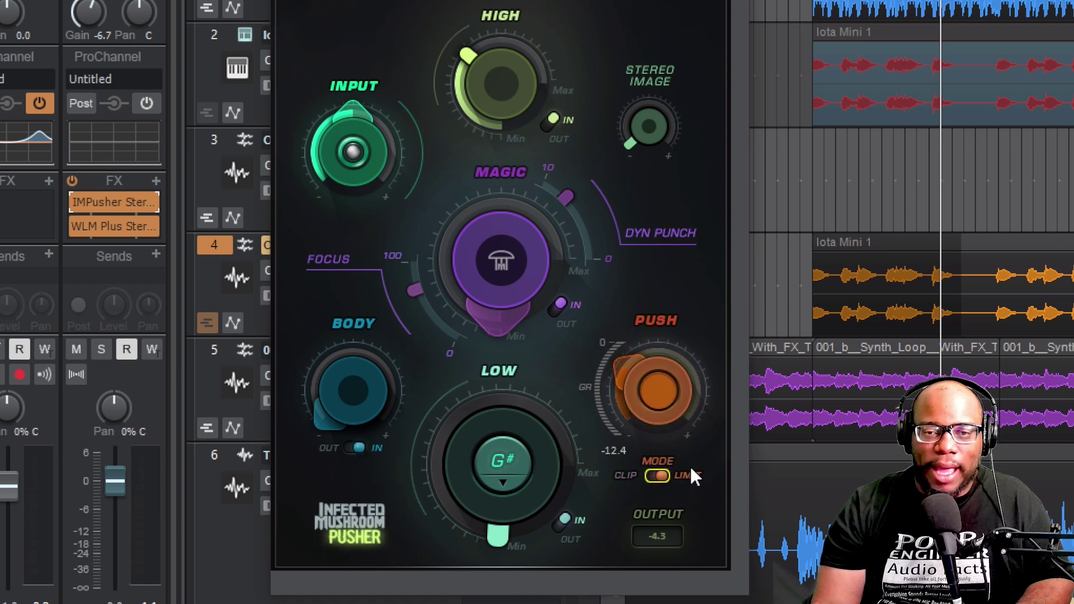
pyautogui.click(660, 476)
pyautogui.click(658, 476)
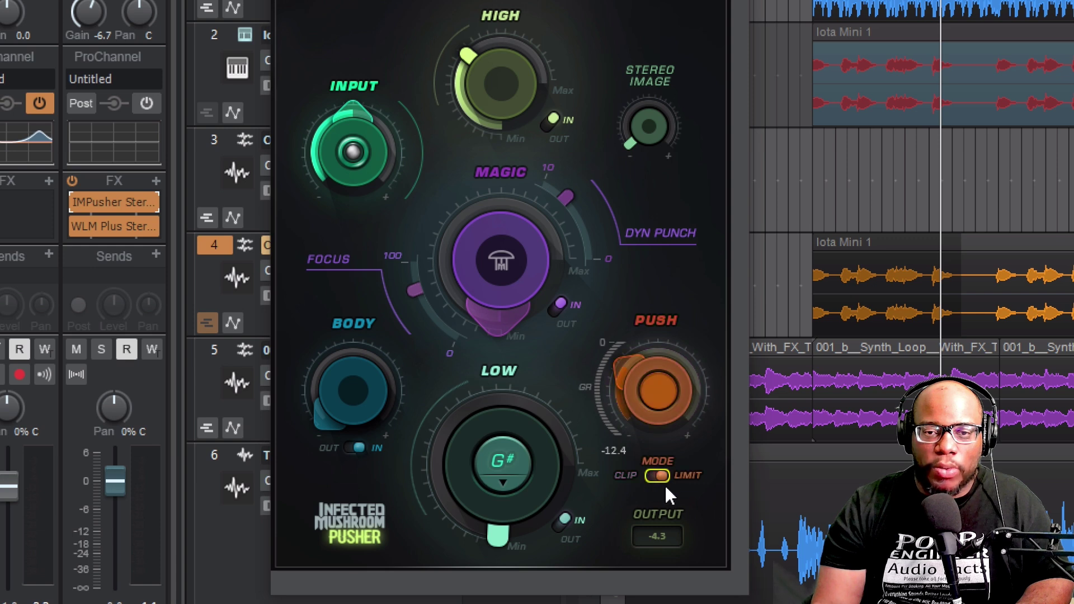
# - Fine-tune Push to 8.0 in Limit mode while playing the track, and stop playback
pyautogui.moveTo(652, 384); pyautogui.dragTo(653, 392)
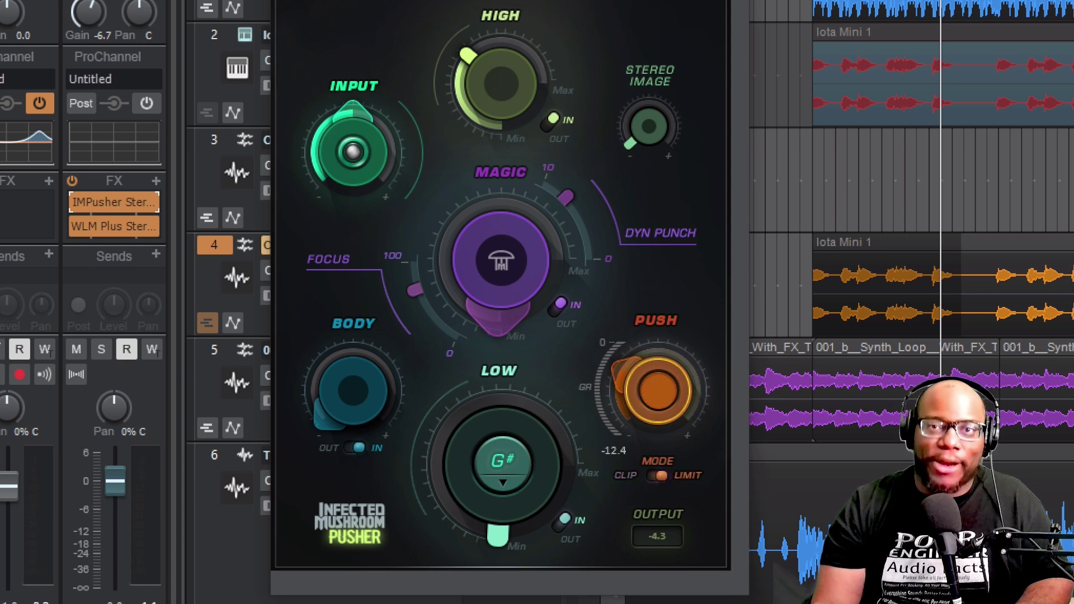
pyautogui.press('space')
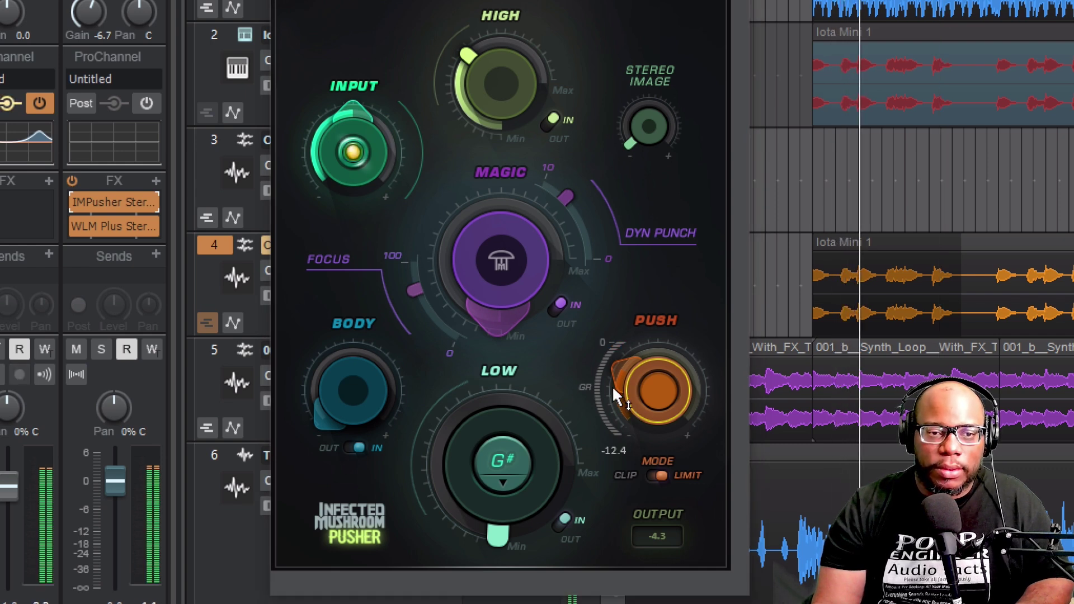
pyautogui.moveTo(626, 376)
pyautogui.mouseDown()
pyautogui.moveTo(626, 425)
pyautogui.moveTo(630, 369)
pyautogui.mouseUp()
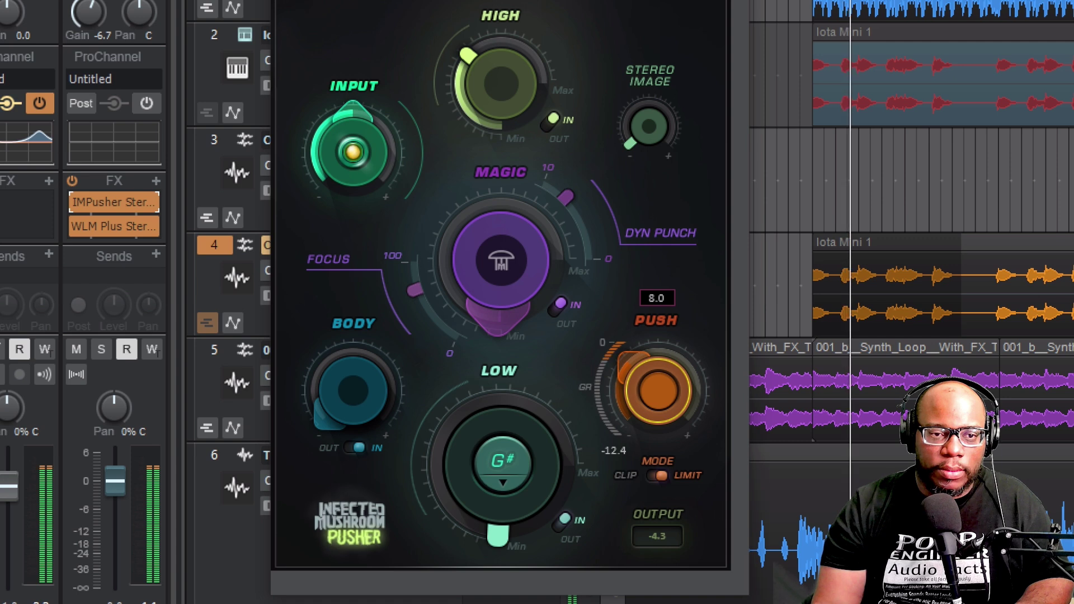
pyautogui.press('space')
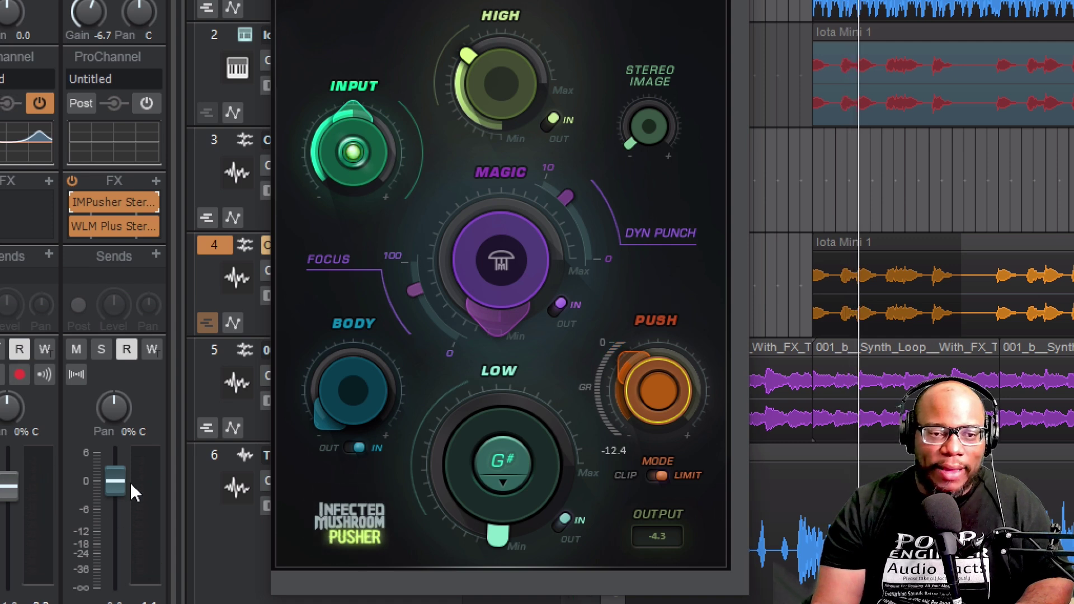
# - Play the track to check the channel's output level, stop playback, and slightly reduce the Push amount
pyautogui.press('space')
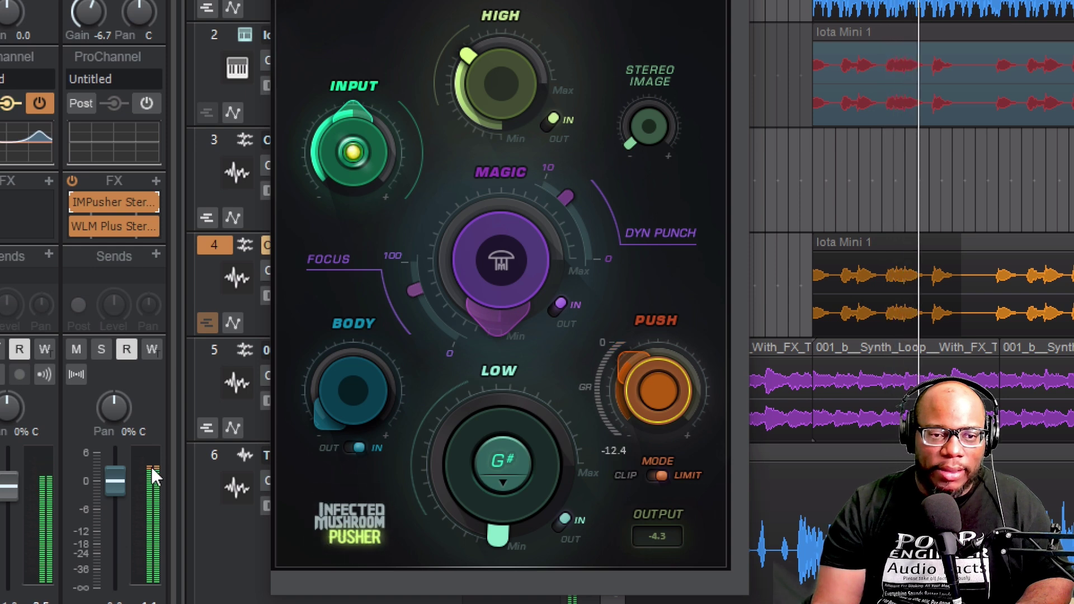
pyautogui.press('space')
pyautogui.moveTo(645, 396)
pyautogui.mouseDown()
pyautogui.moveTo(645, 417)
pyautogui.moveTo(657, 411)
pyautogui.mouseUp()
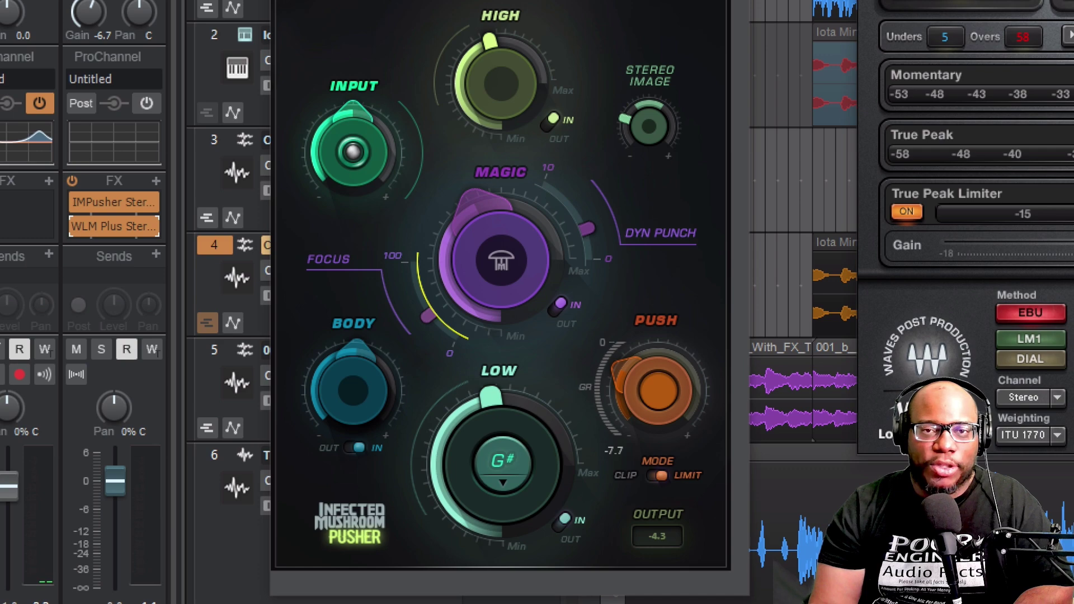
# - Close the Pusher window and set the WLM loudness meter's Target to -15.0 and True Peak Max to -1.0
pyautogui.press('Escape')
pyautogui.moveTo(1051, 1); pyautogui.dragTo(291, 0)
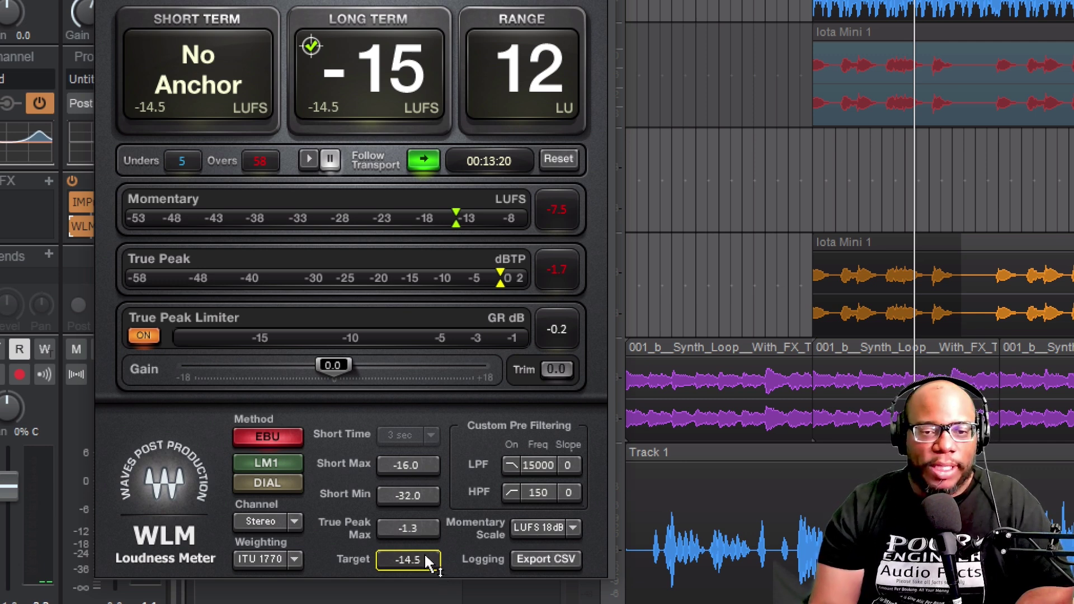
pyautogui.press('Up')
pyautogui.press('Down')
pyautogui.press('Down')
pyautogui.press('Down')
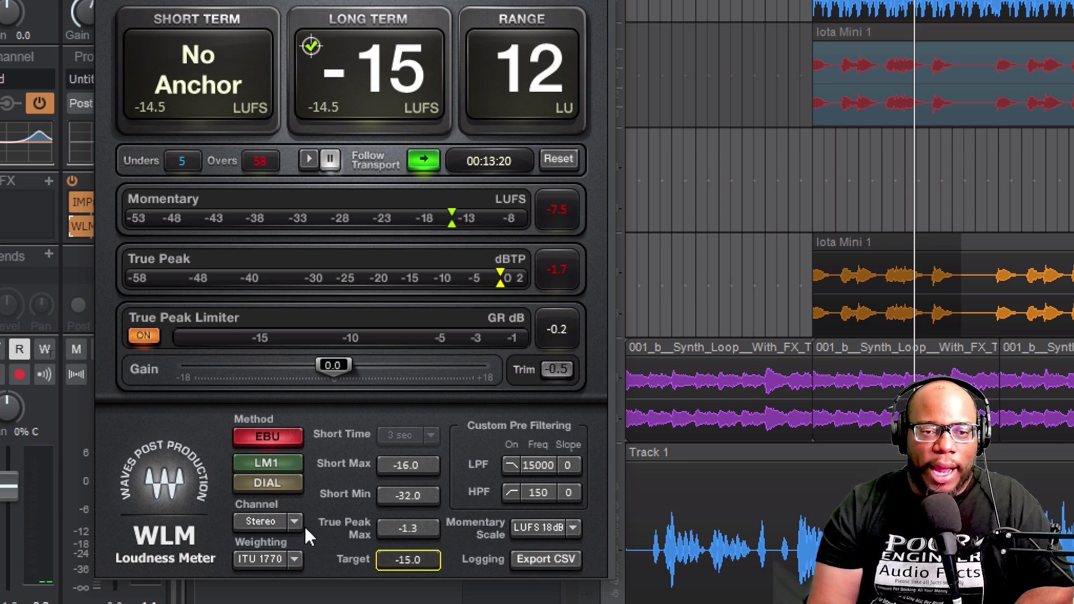
pyautogui.click(427, 528)
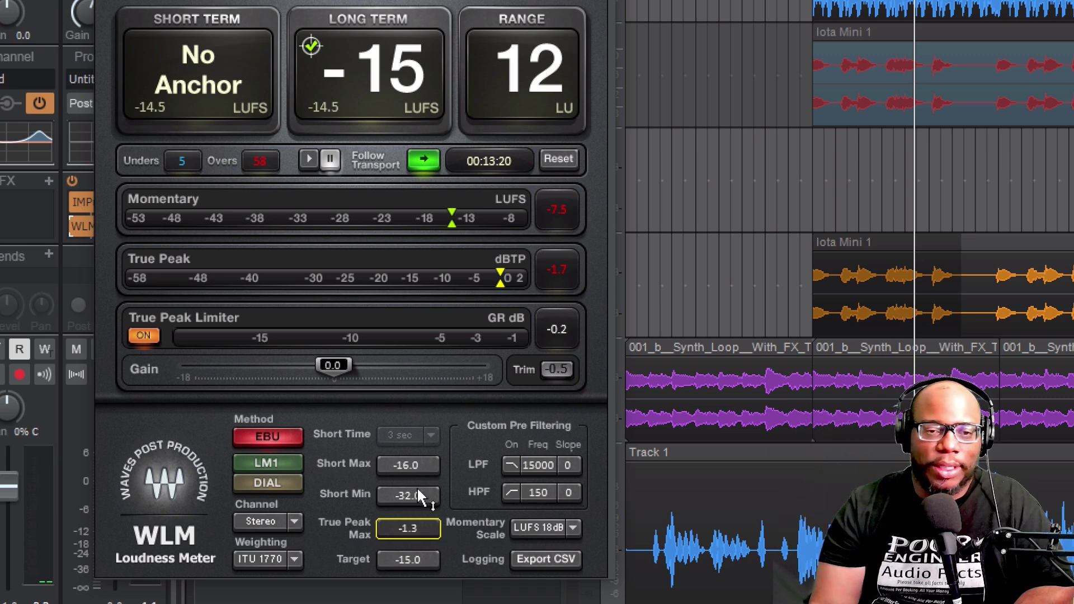
pyautogui.moveTo(425, 537); pyautogui.dragTo(425, 532)
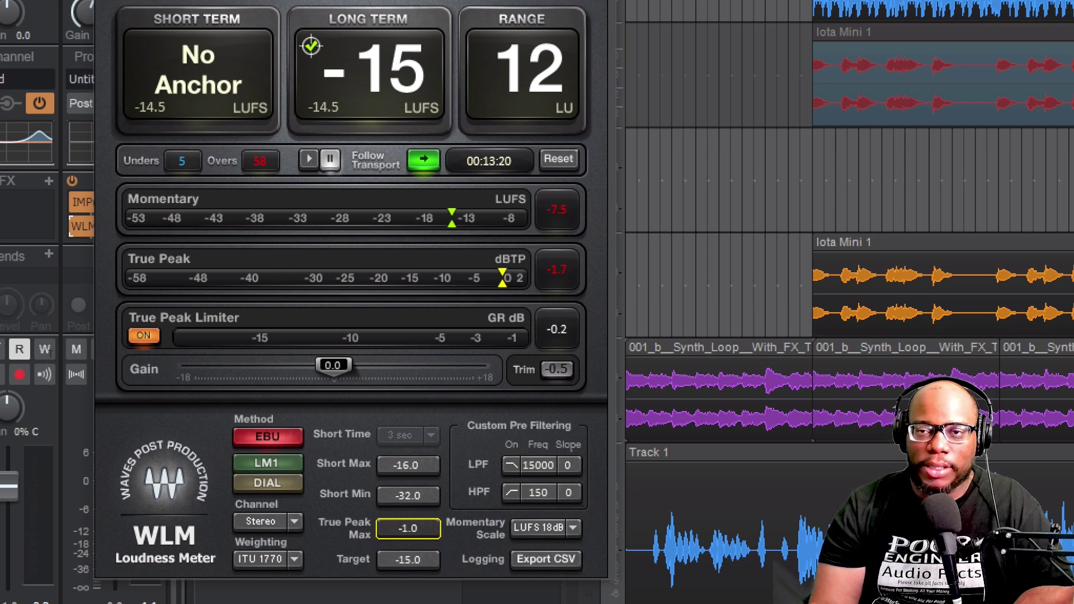
# - Select the second synth loop clip and play the track from there to check its loudness on the WLM meter
pyautogui.click(905, 348)
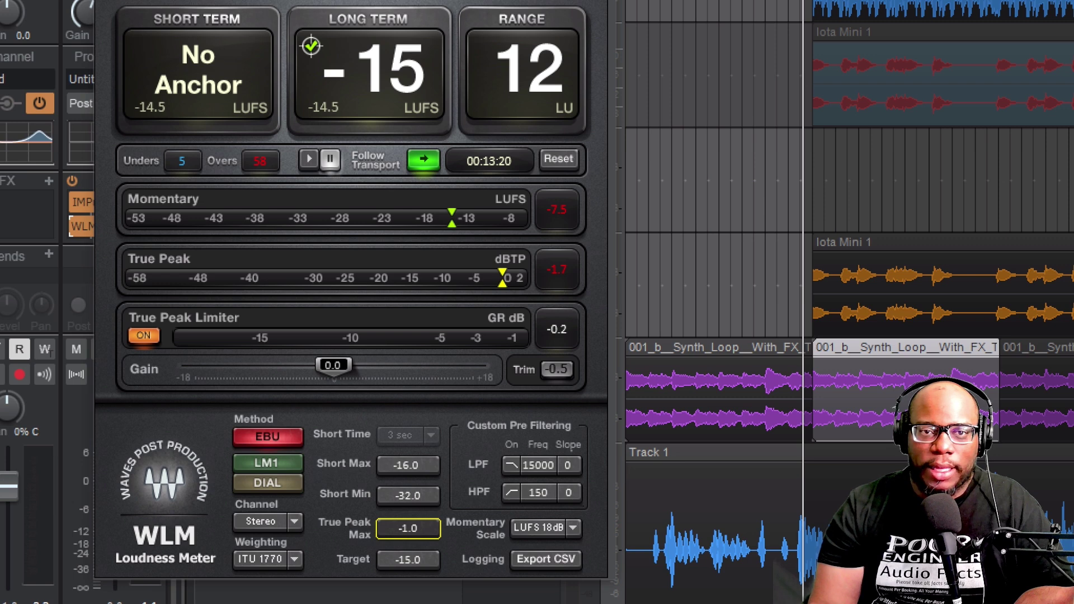
pyautogui.press('space')
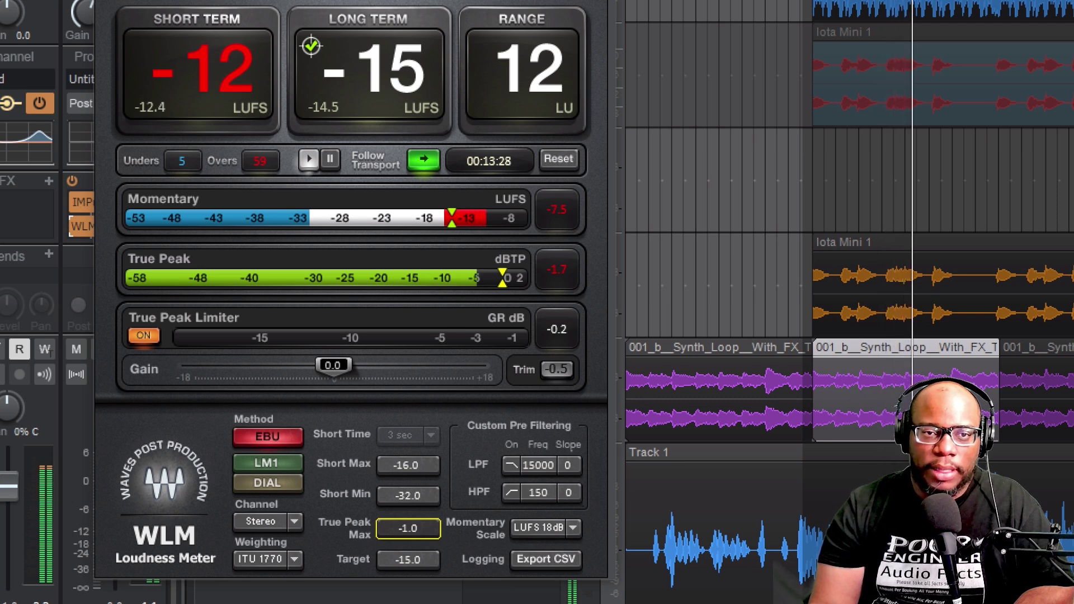
pyautogui.press('space')
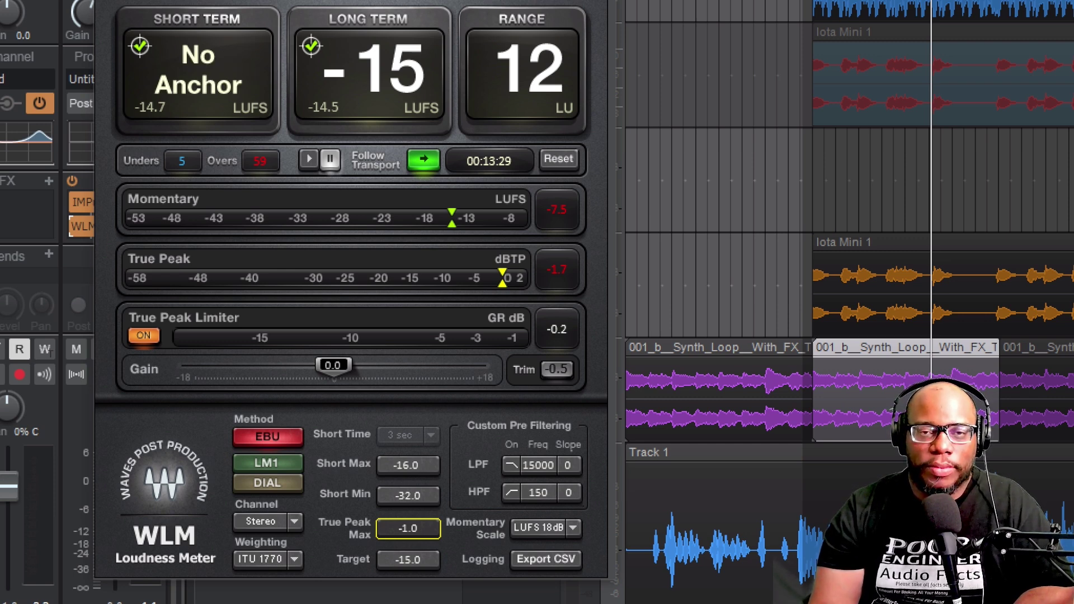
pyautogui.press('space')
pyautogui.moveTo(351, 1); pyautogui.dragTo(478, 0)
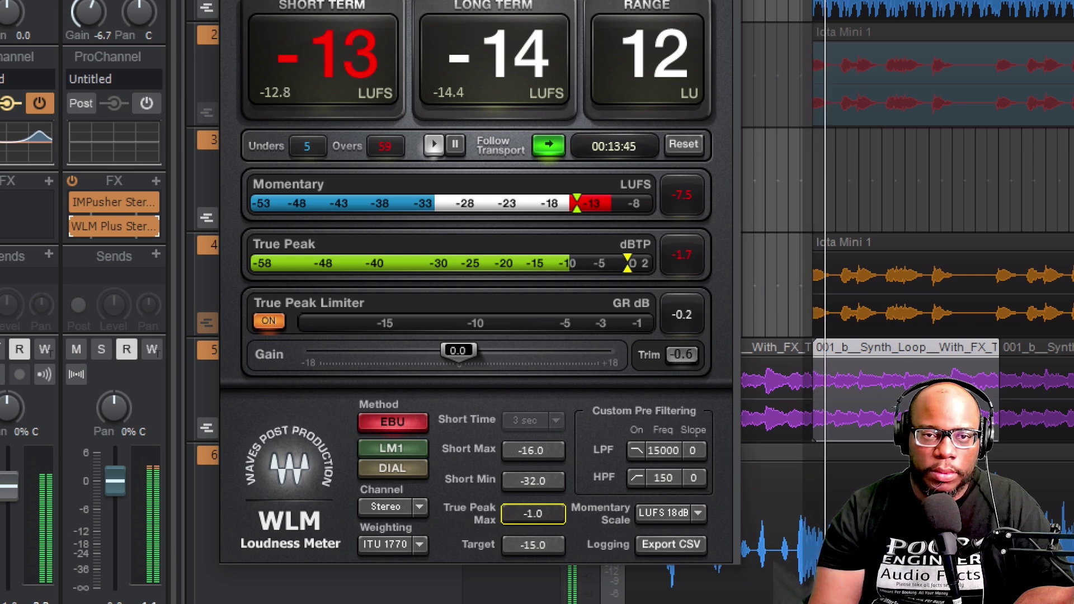
pyautogui.press('space')
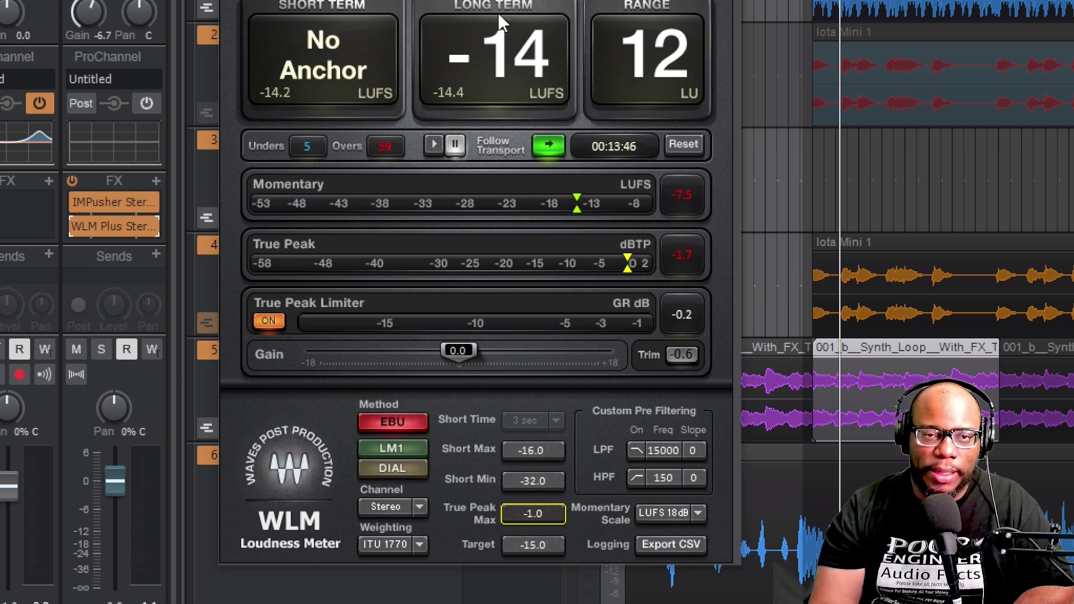
# - Lower the input gain of the channel hosting Pusher and WLM to -11.3 while monitoring loudness during playback
pyautogui.moveTo(476, 1); pyautogui.dragTo(547, 0)
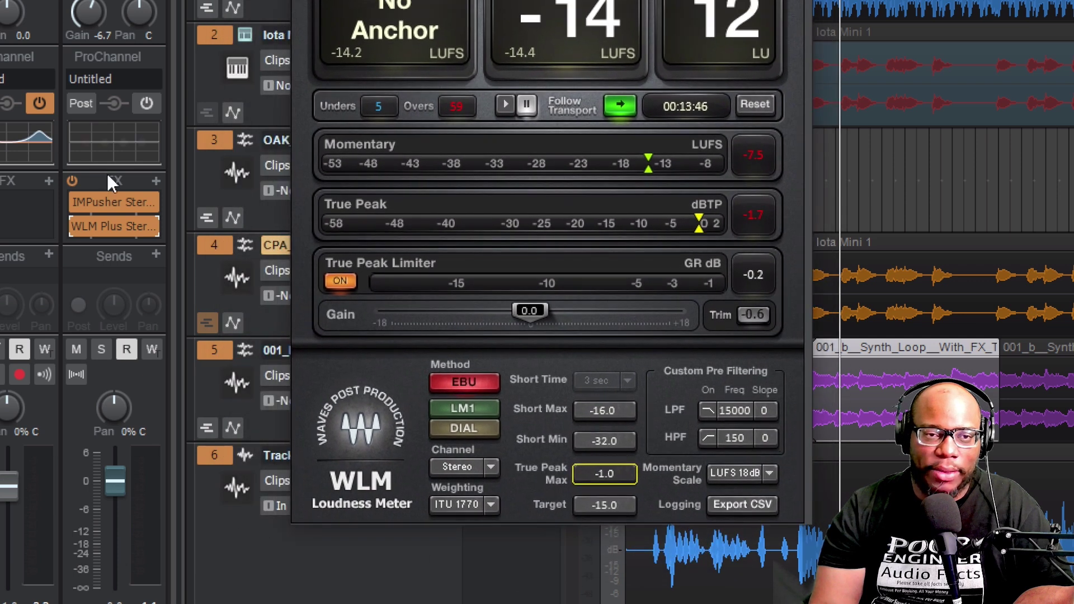
pyautogui.doubleClick(113, 206)
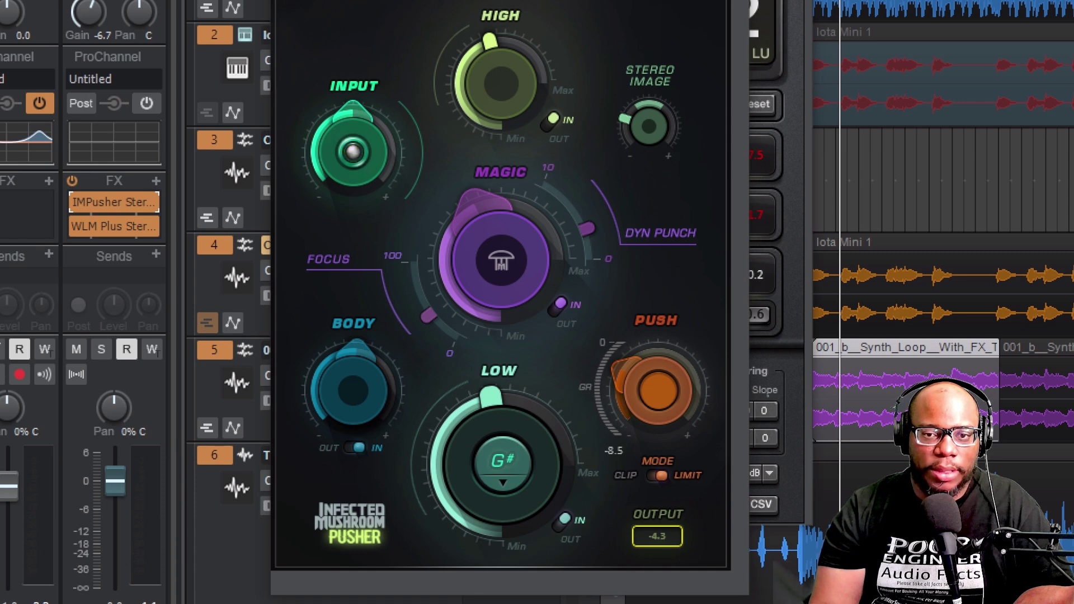
pyautogui.press('Escape')
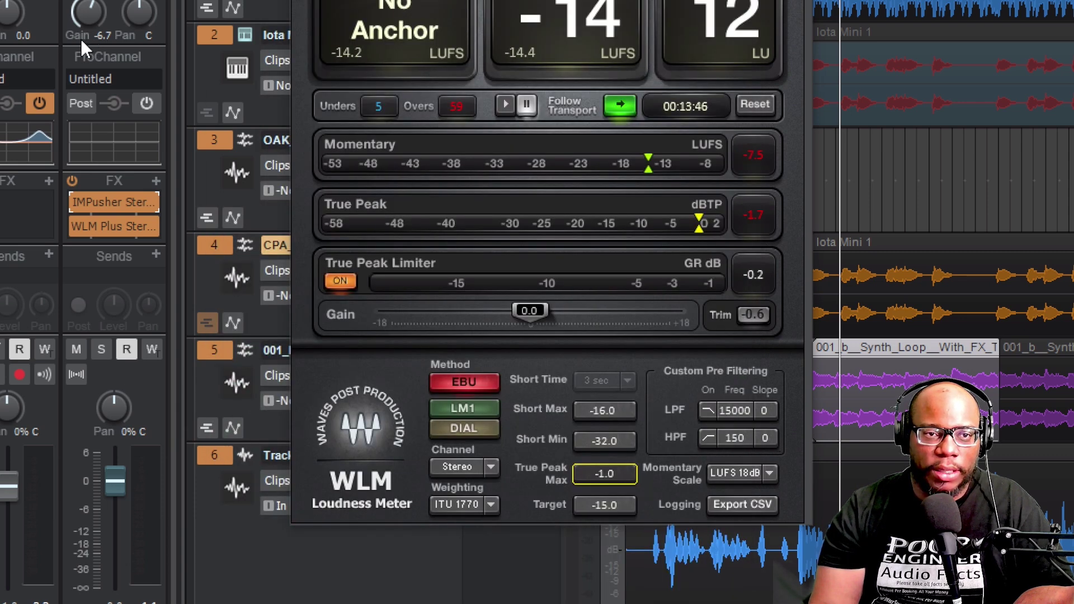
pyautogui.moveTo(75, 26); pyautogui.dragTo(75, 33)
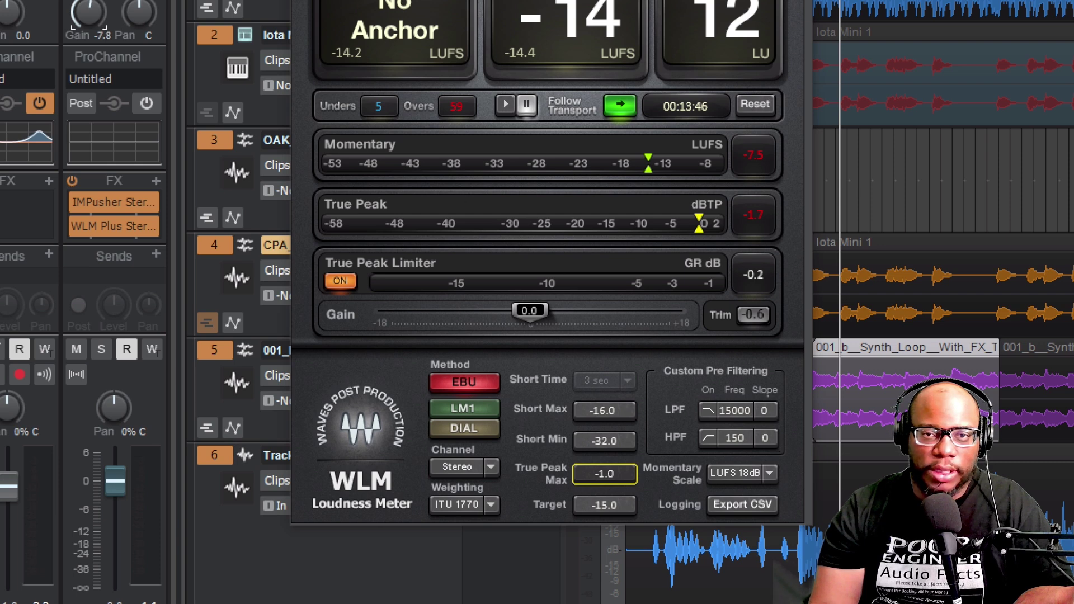
pyautogui.press('space')
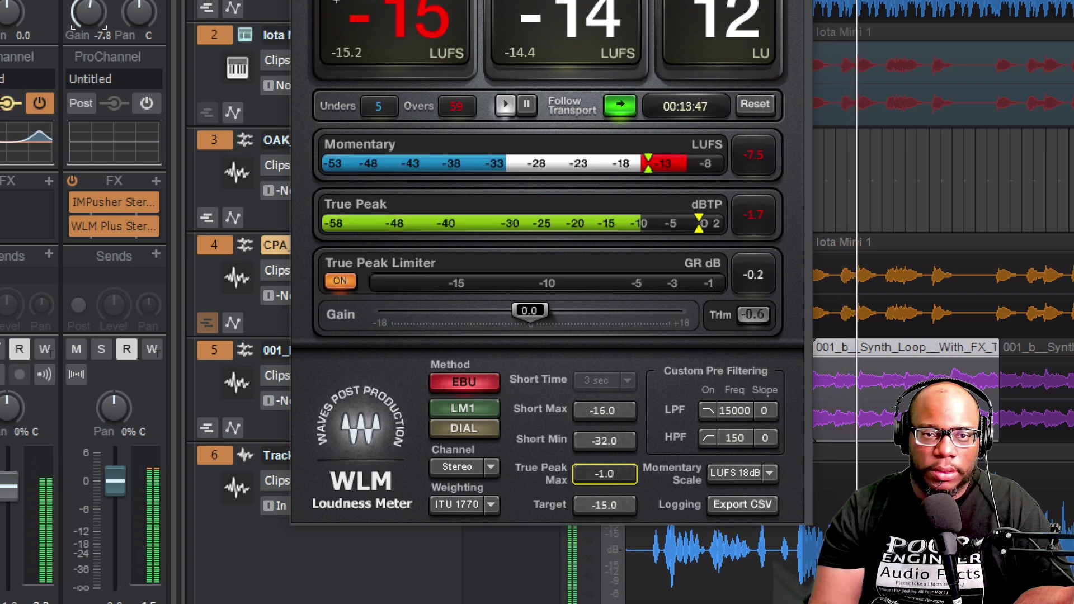
pyautogui.moveTo(84, 20)
pyautogui.mouseDown()
pyautogui.moveTo(83, 95)
pyautogui.moveTo(88, 17)
pyautogui.mouseUp()
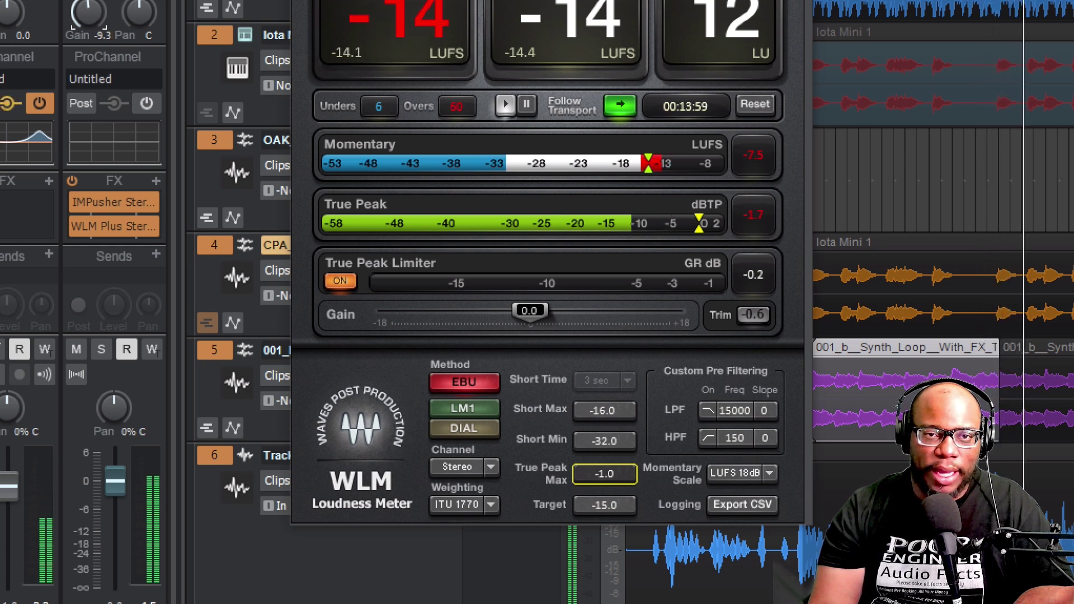
pyautogui.moveTo(88, 17); pyautogui.dragTo(87, 19)
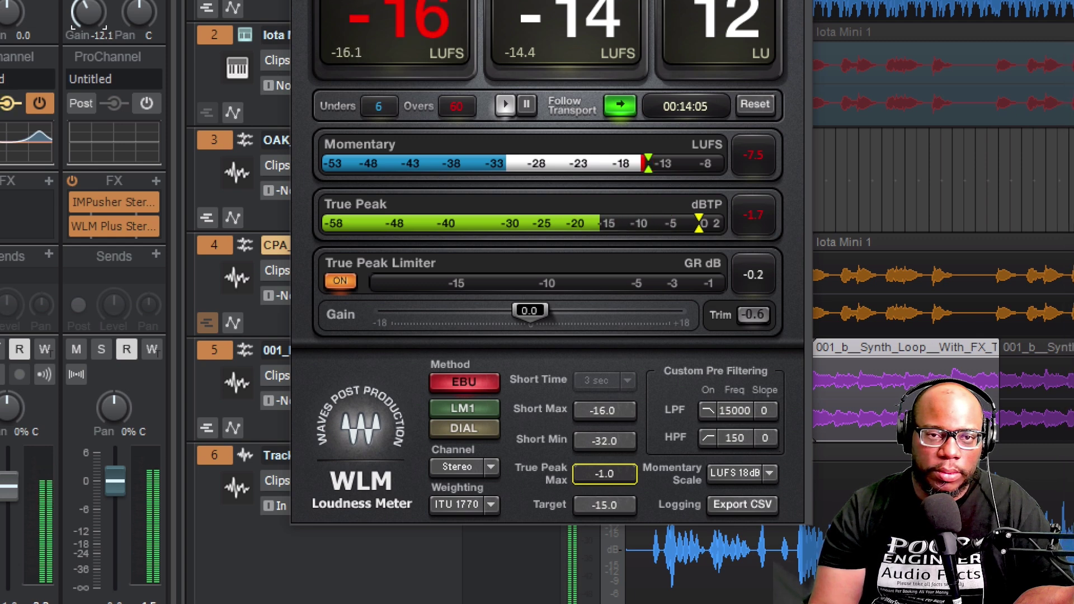
pyautogui.press('space')
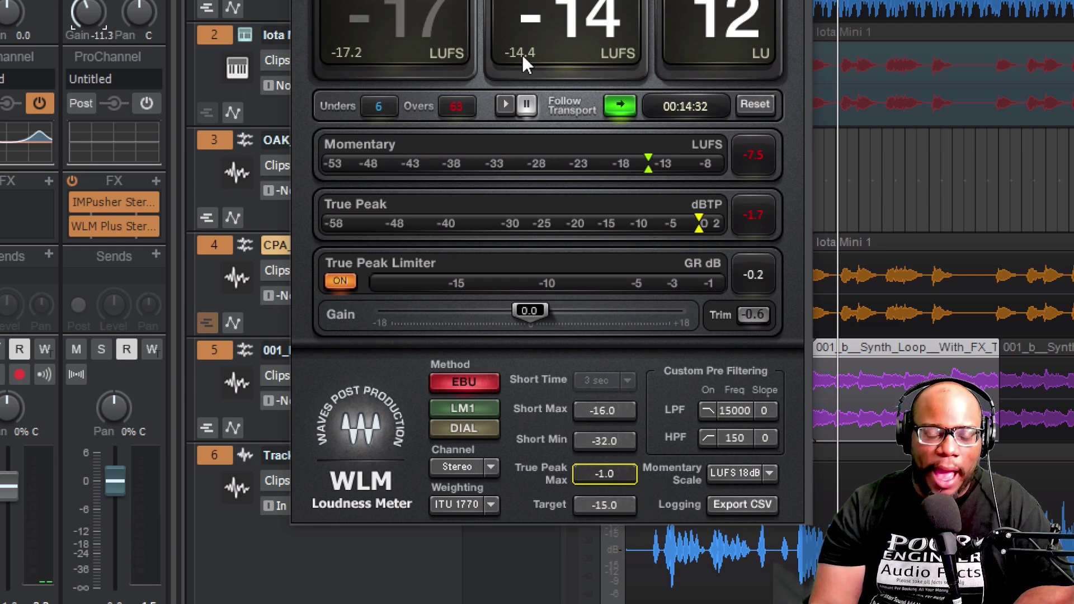
# - Reopen the Pusher plugin and set its Output to -3.7
pyautogui.doubleClick(99, 208)
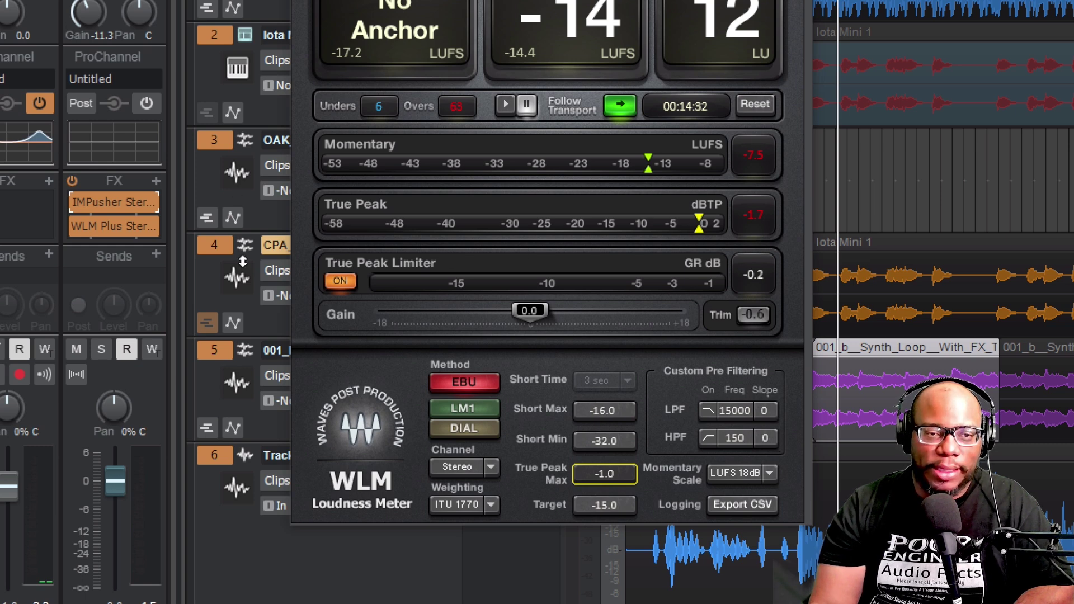
pyautogui.moveTo(81, 18)
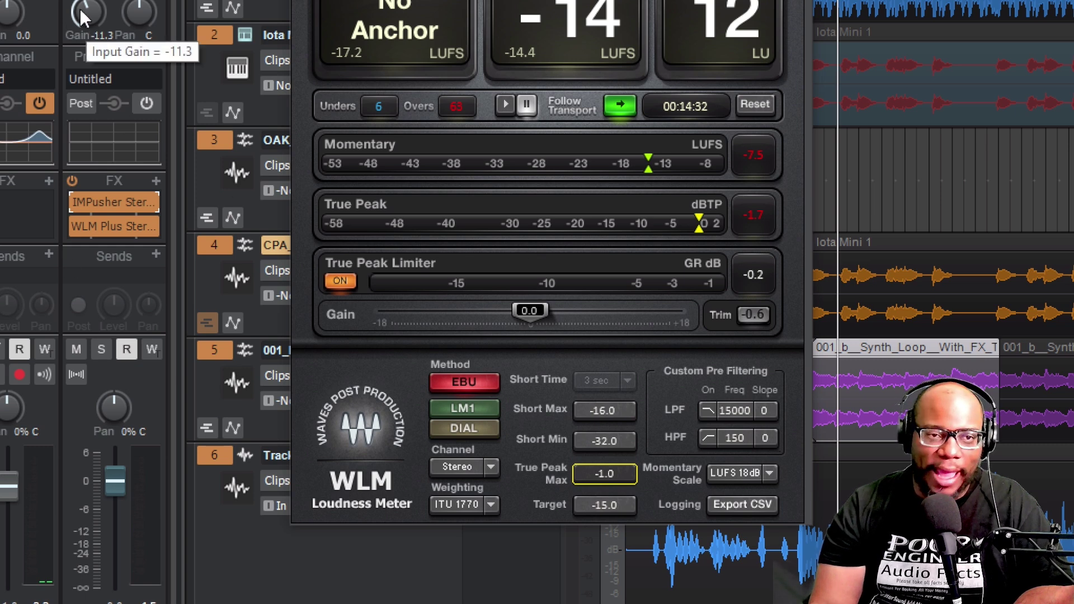
pyautogui.doubleClick(110, 205)
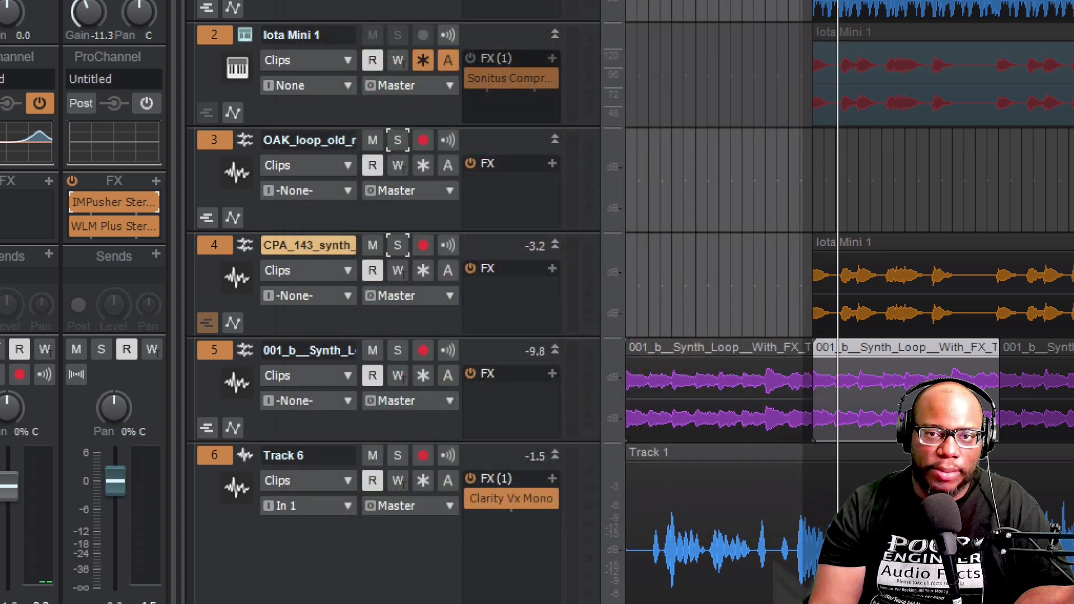
# - Play the track, set the WLM meter's Gain to 0.5, and close the meter window
pyautogui.press('space')
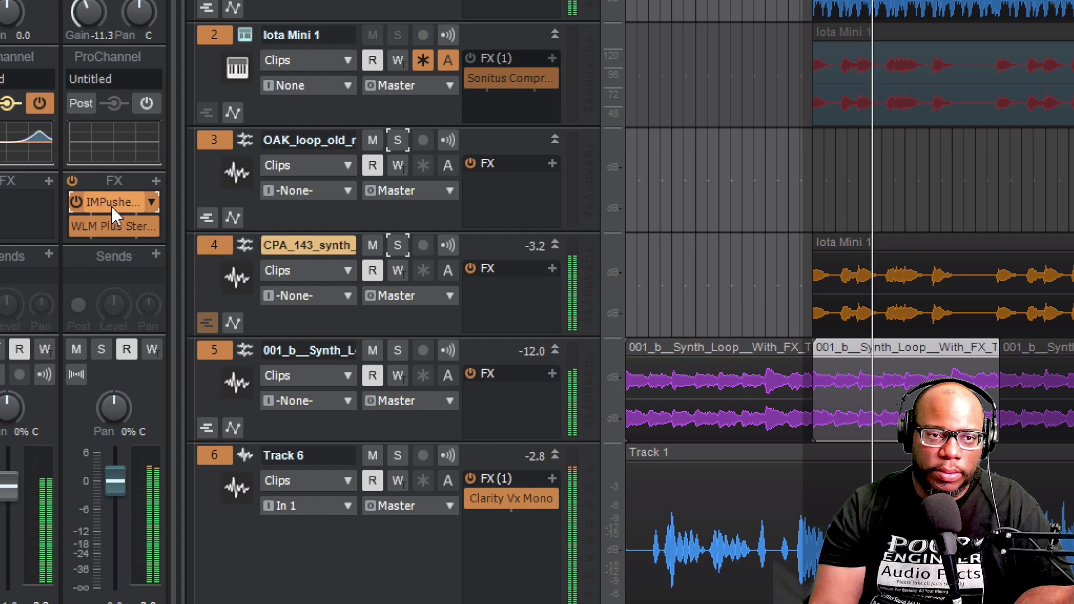
pyautogui.doubleClick(120, 223)
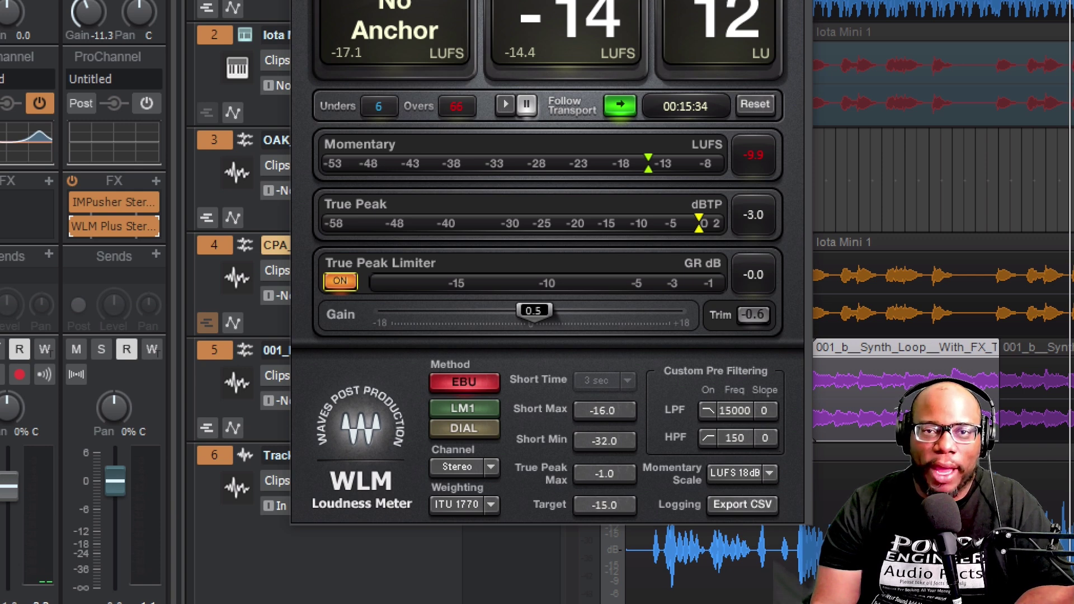
pyautogui.press('Escape')
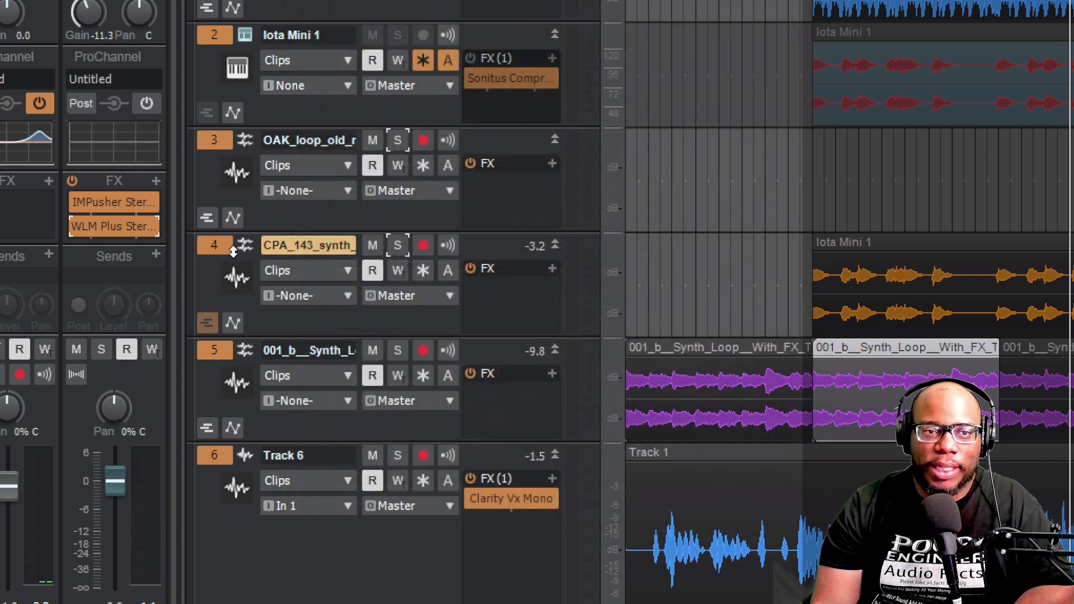
# - Insert the Youlean Loudness Meter after WLM Plus in the same channel's effects rack
pyautogui.click(157, 180)
pyautogui.moveTo(302, 232)
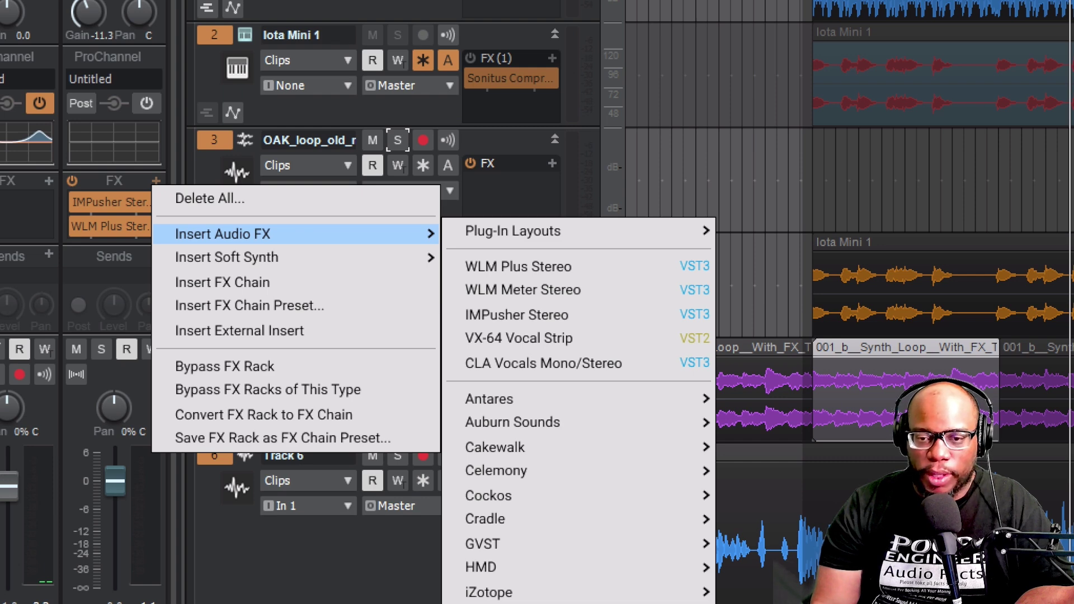
pyautogui.press('Escape')
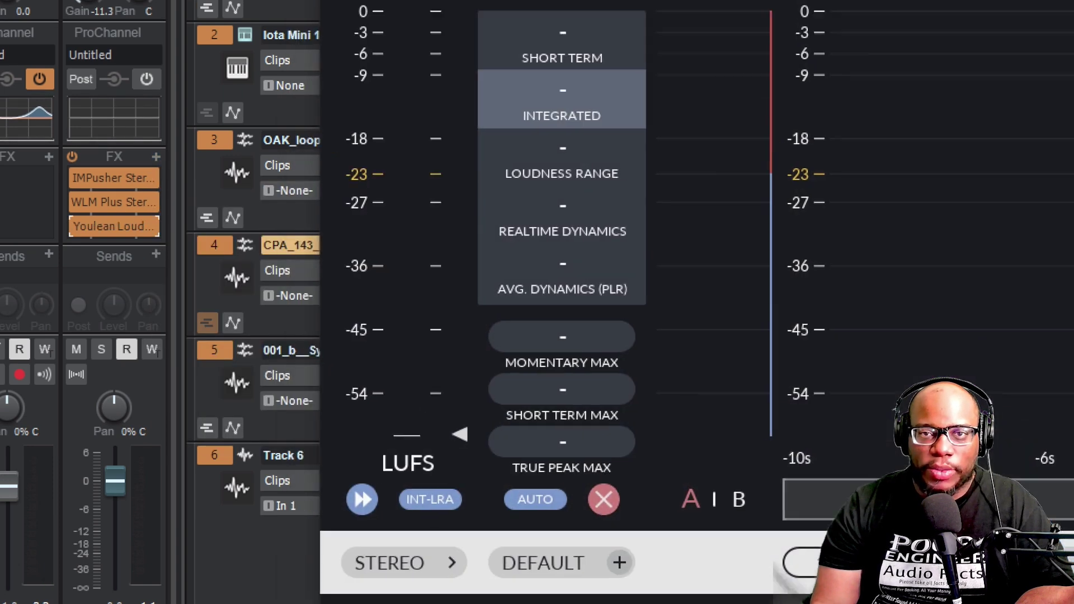
# - Play the track to measure its loudness in the Youlean meter, bring the readings into view, and stop playback
pyautogui.press('space')
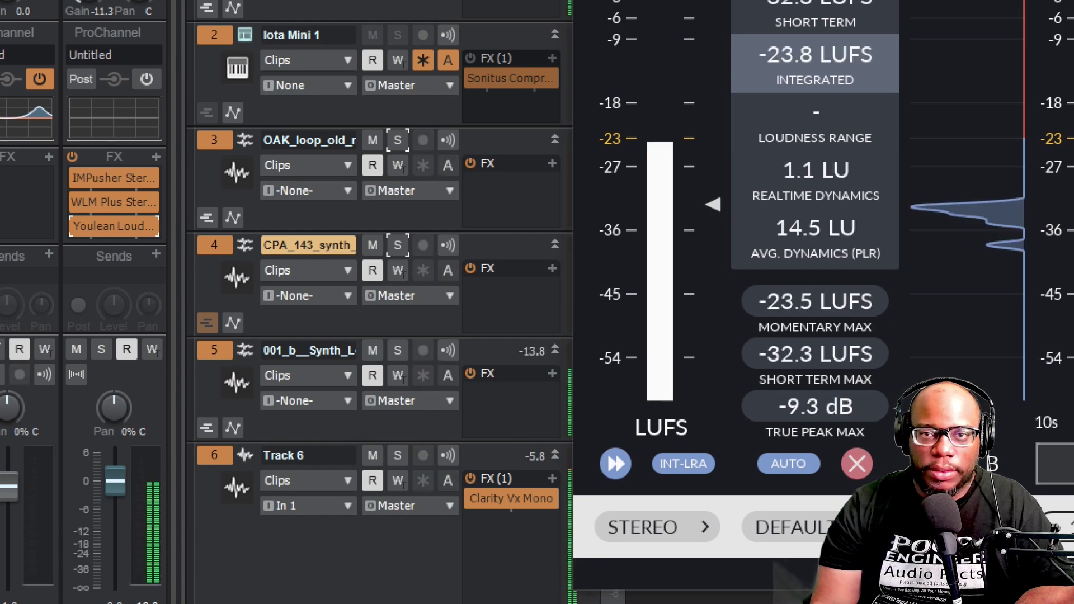
pyautogui.moveTo(958, 0); pyautogui.dragTo(942, 0)
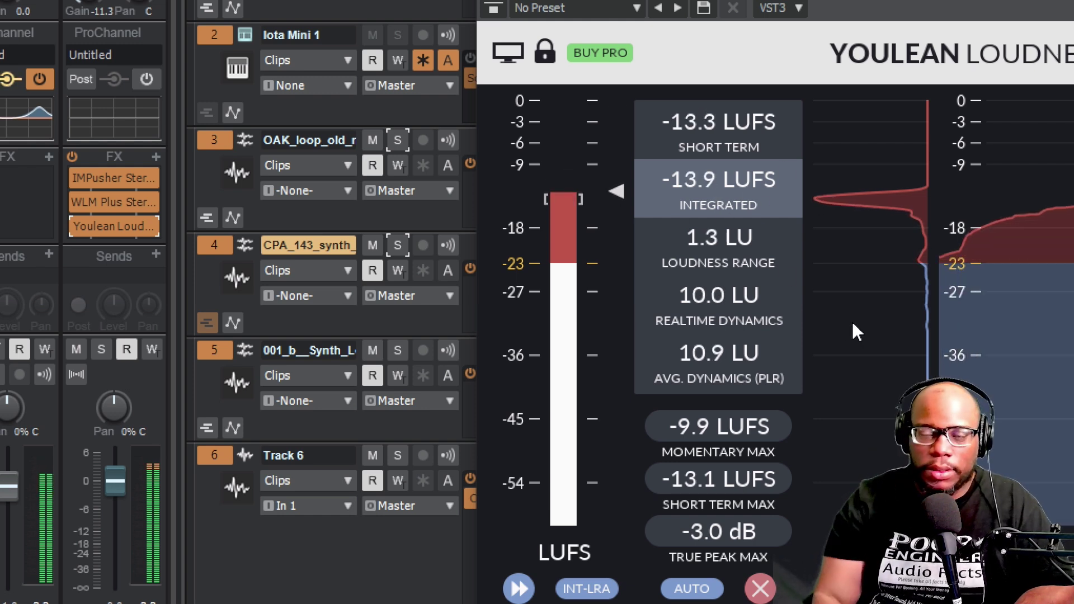
pyautogui.press('space')
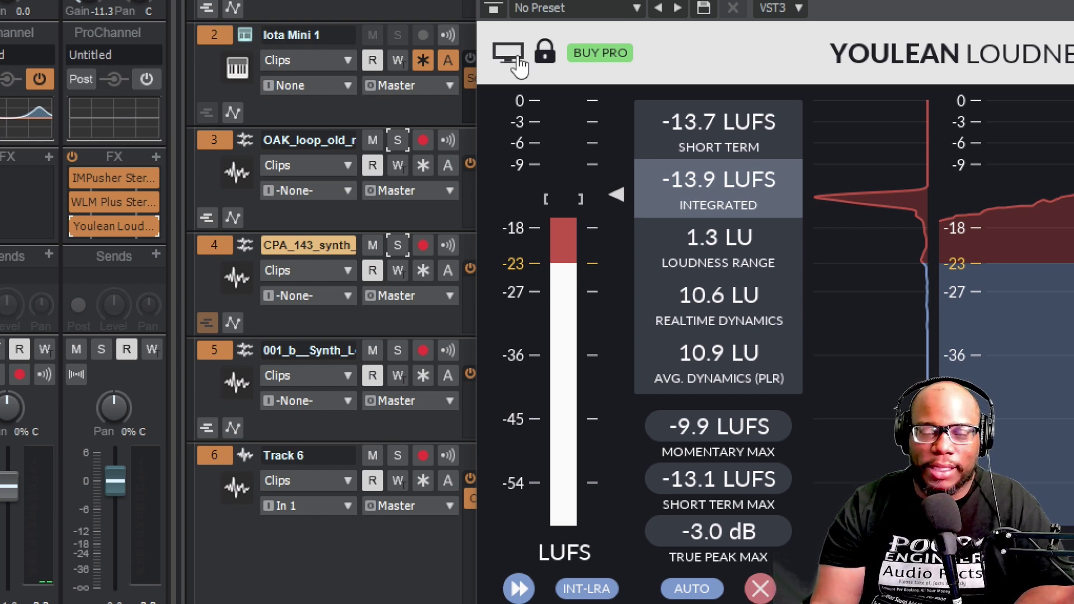
# - View the Youlean meter's mono, stereo and surround configurations, try to save a preset, and decline the PRO version information
pyautogui.click(526, 601)
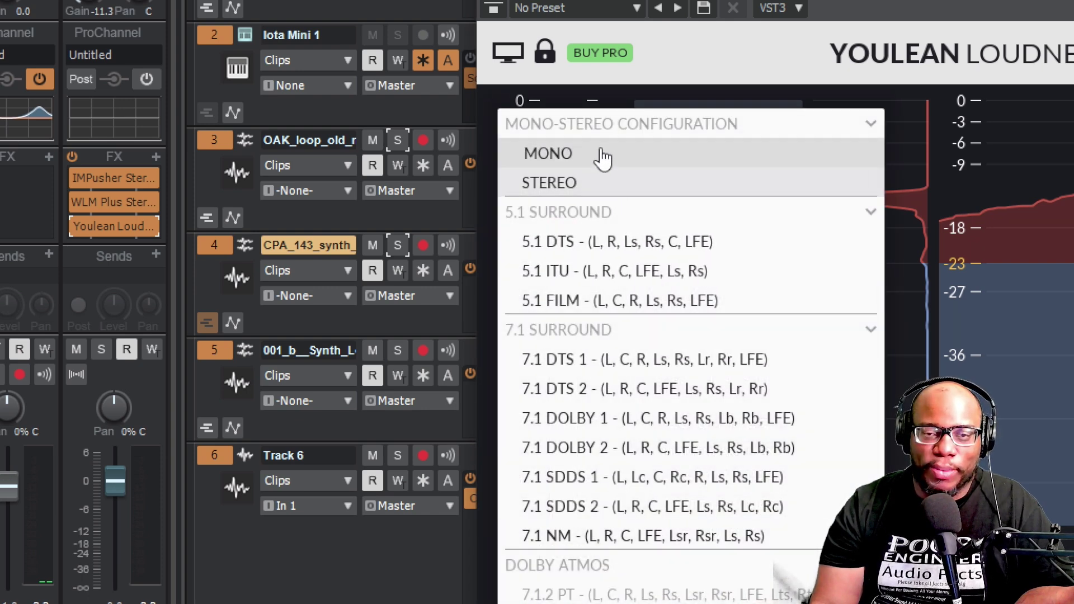
pyautogui.press('Escape')
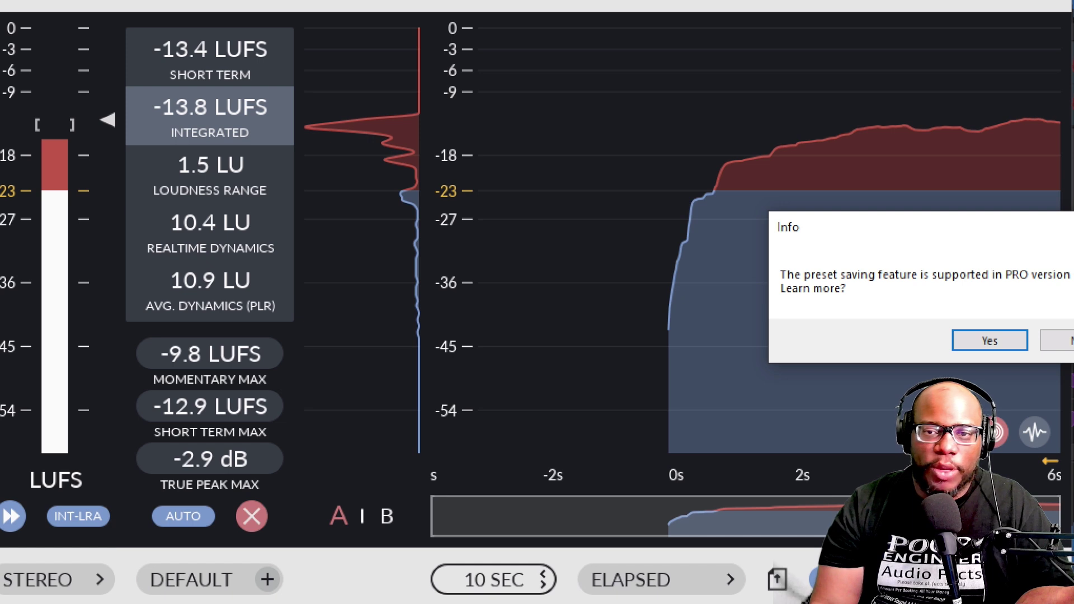
pyautogui.click(1058, 341)
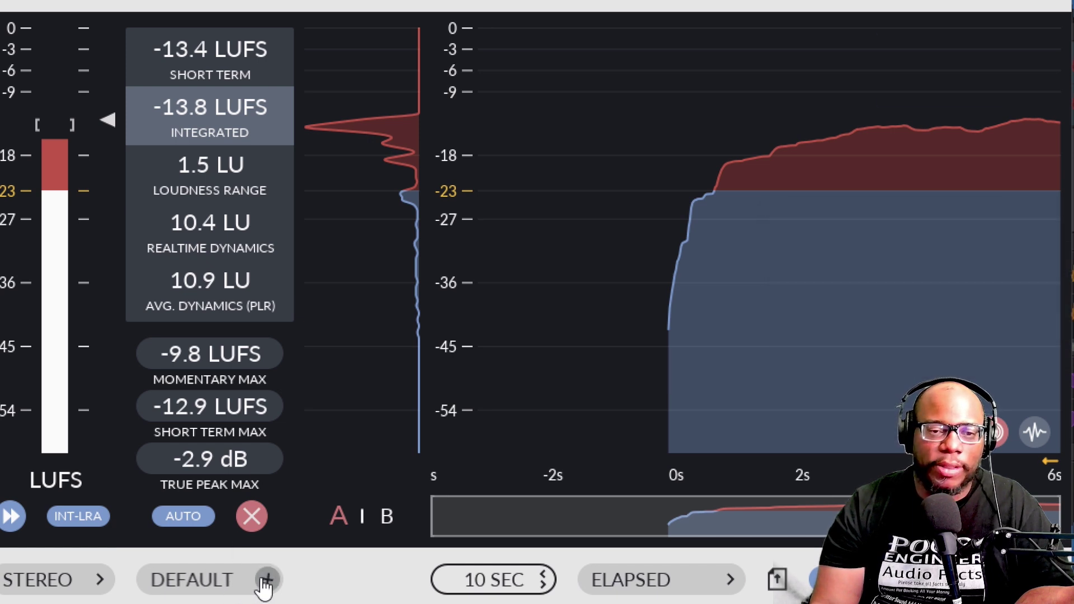